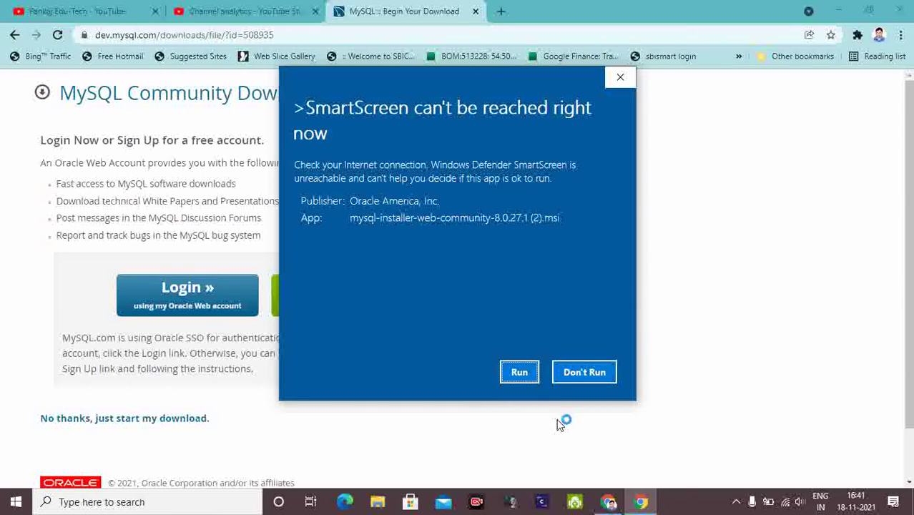
Let the MySQL installer run past SmartScreen and close the expired Quick Heal trial popup.
click(518, 373)
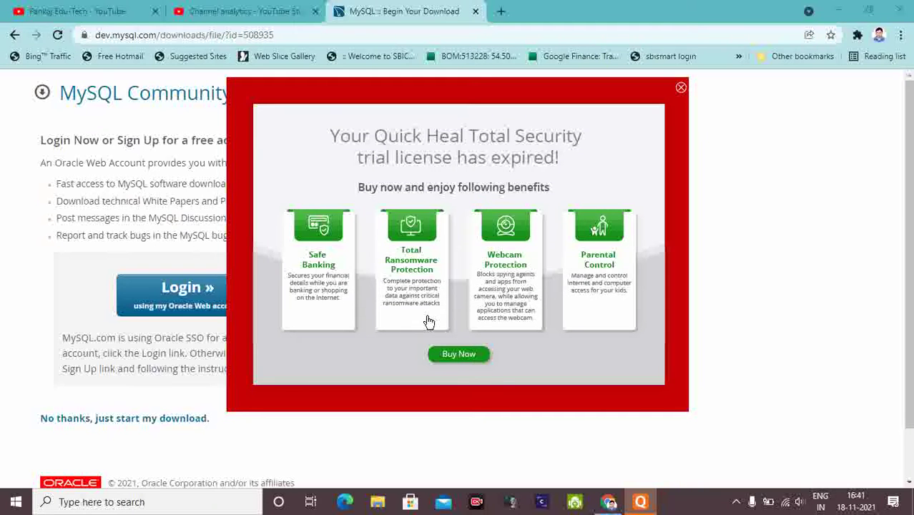
click(680, 87)
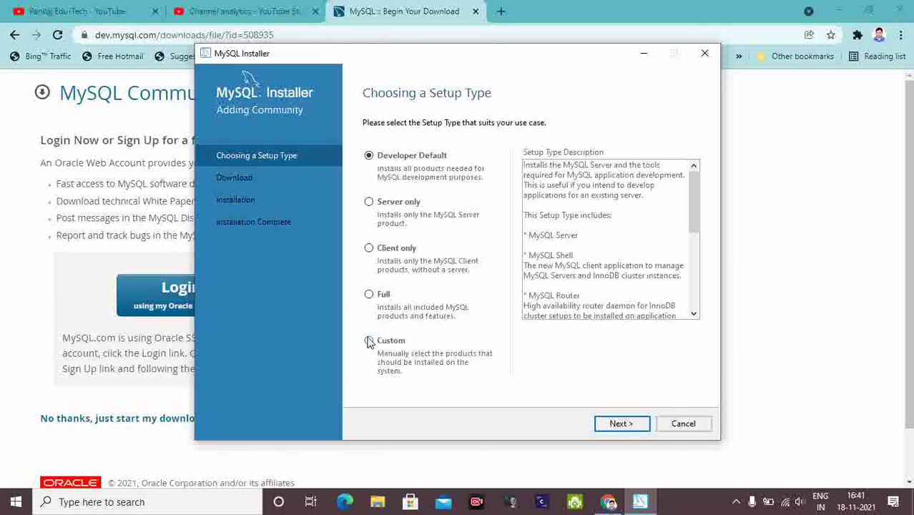
Choose the Custom setup type and add MySQL Server 8.0.27 X64 to the install list.
click(369, 342)
click(619, 425)
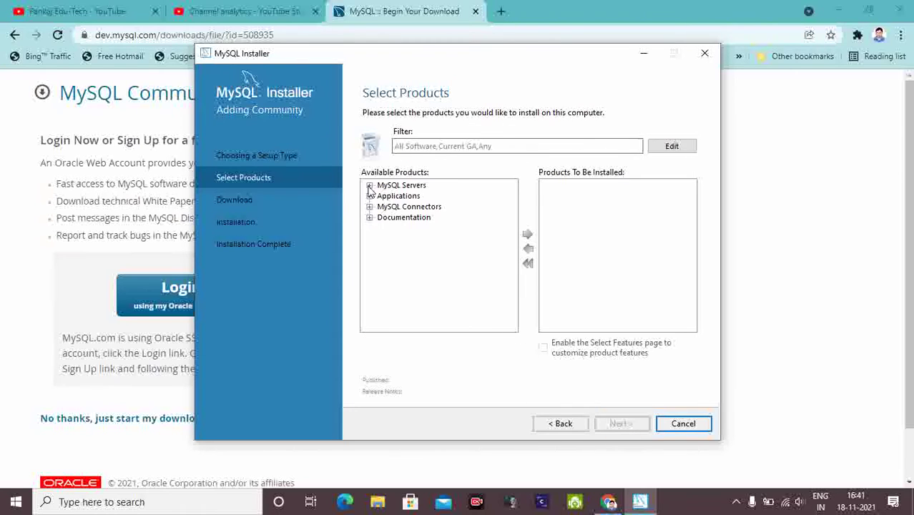
click(370, 186)
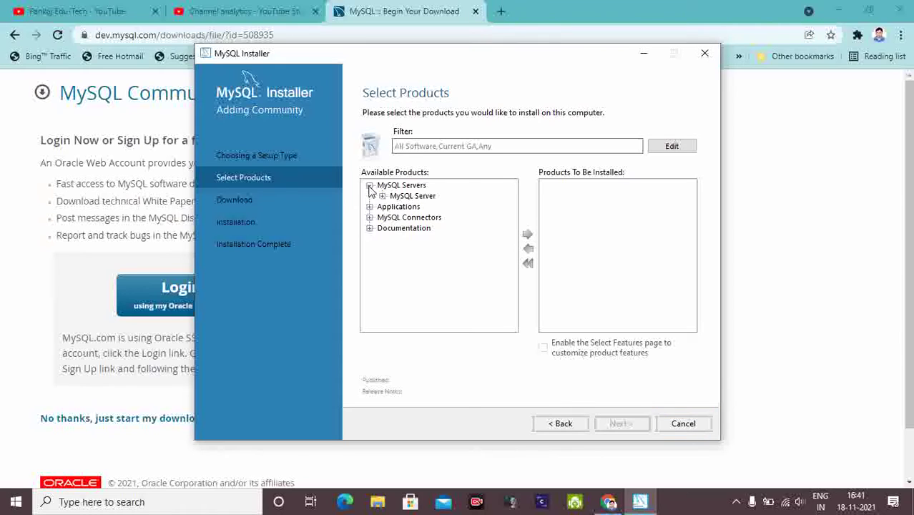
click(382, 196)
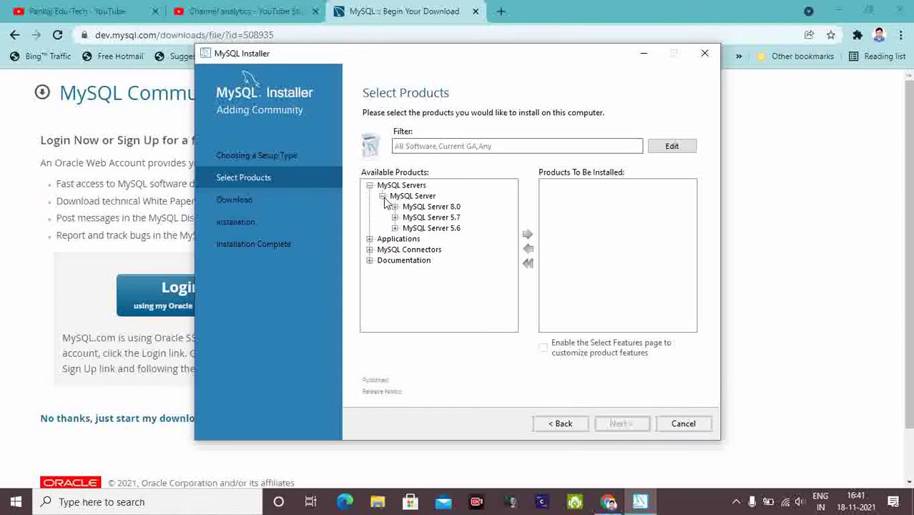
click(395, 207)
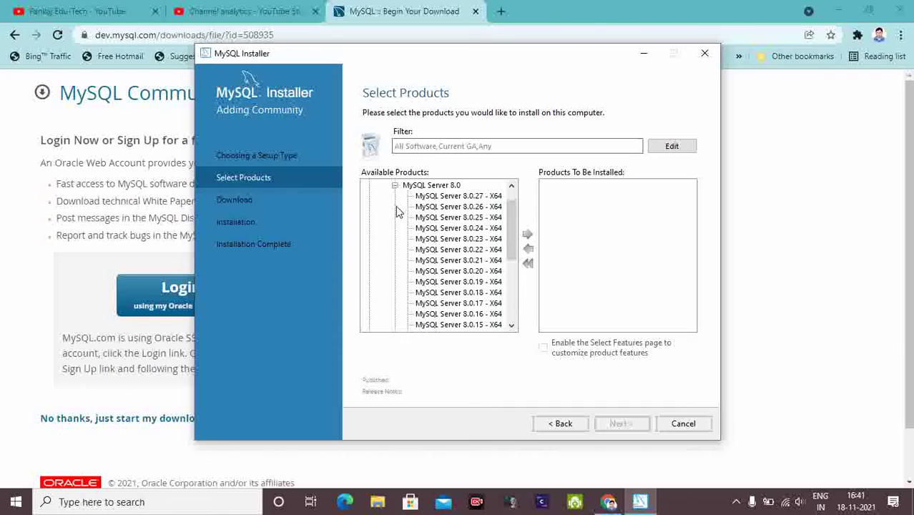
click(438, 196)
click(527, 237)
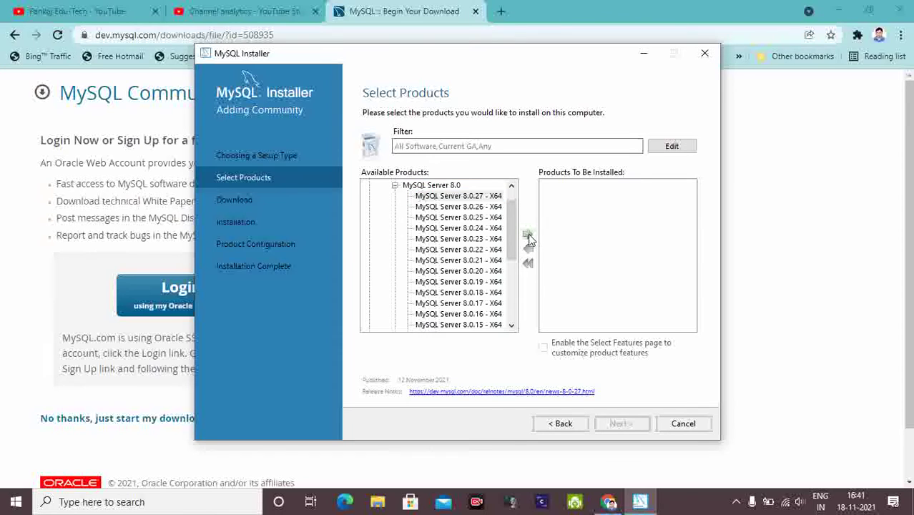
click(395, 185)
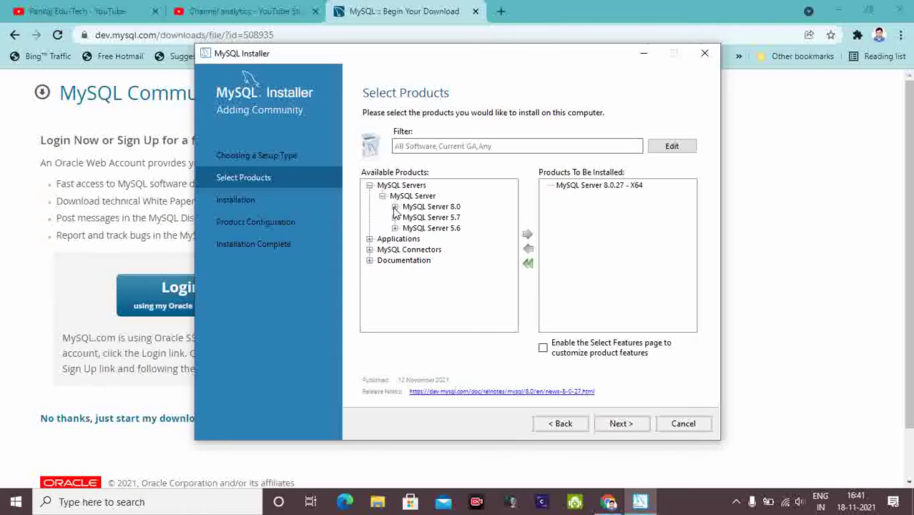
click(382, 196)
click(370, 185)
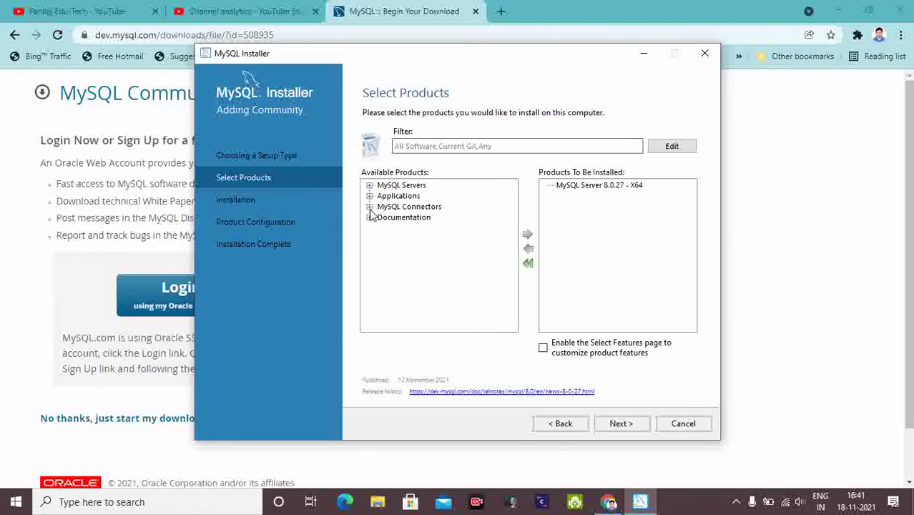
Add MySQL Workbench 8.0.27 X64 from Applications to the install list.
click(370, 196)
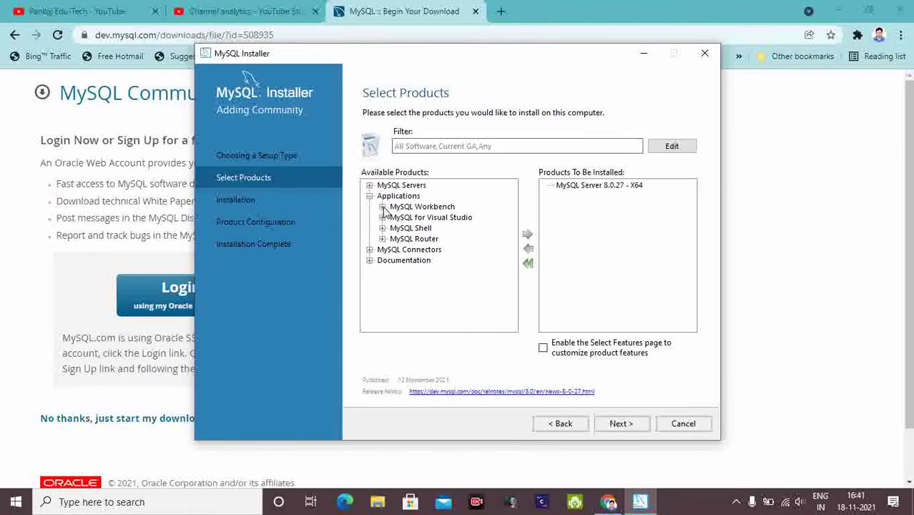
click(382, 207)
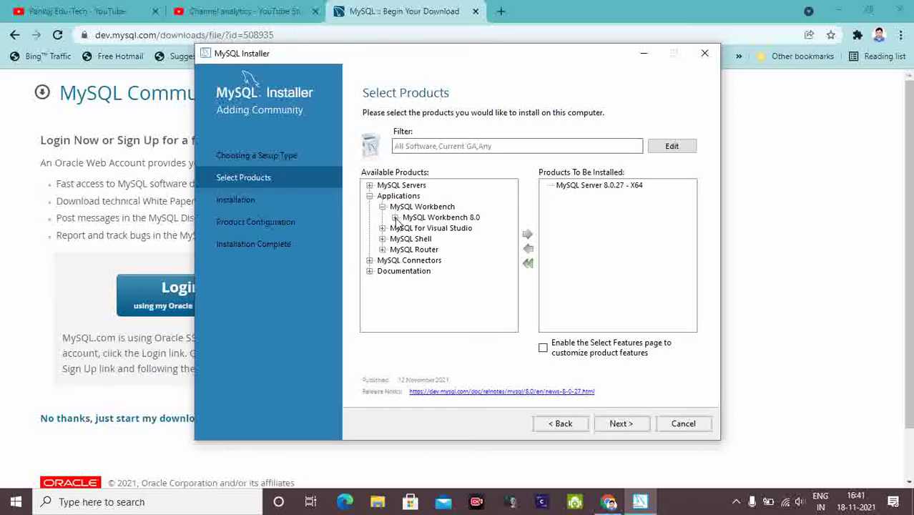
click(395, 217)
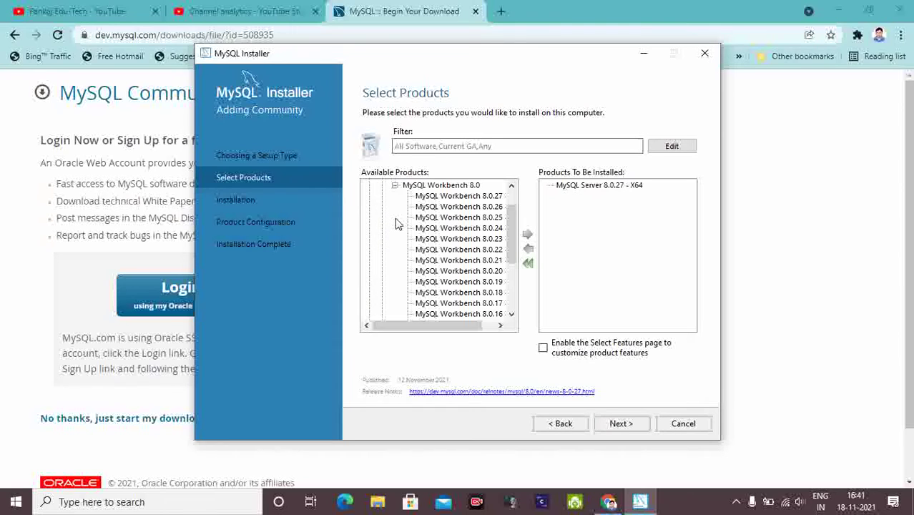
click(445, 196)
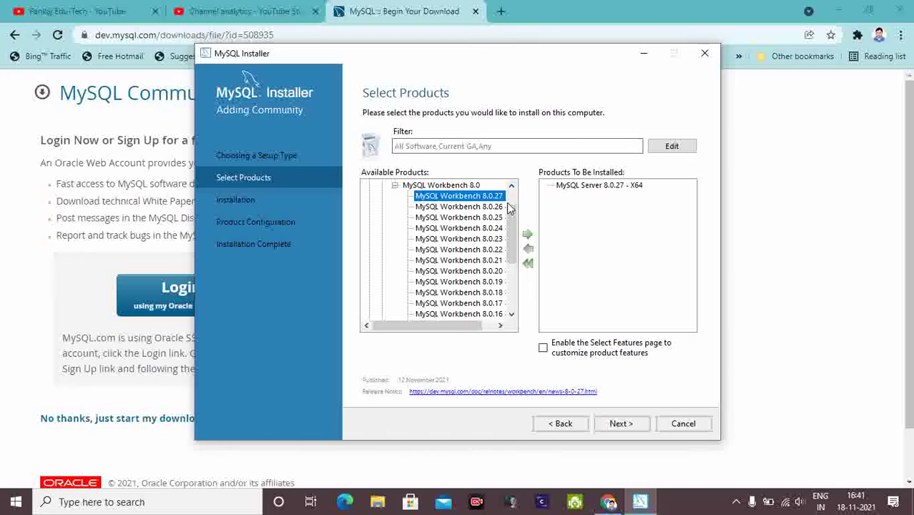
click(527, 234)
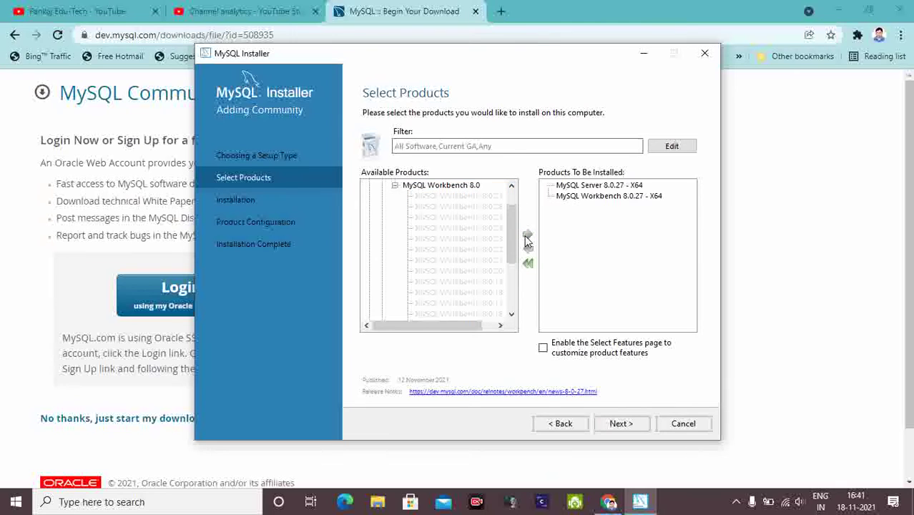
click(395, 186)
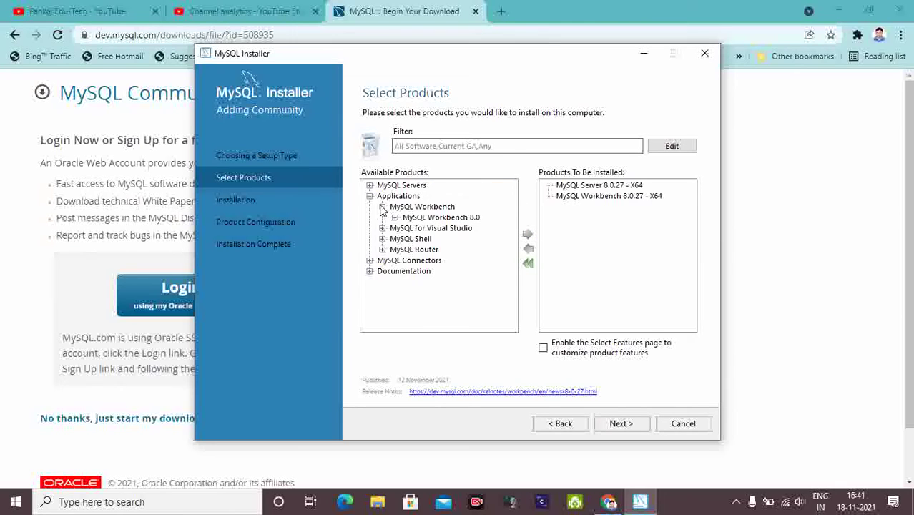
click(383, 207)
click(370, 196)
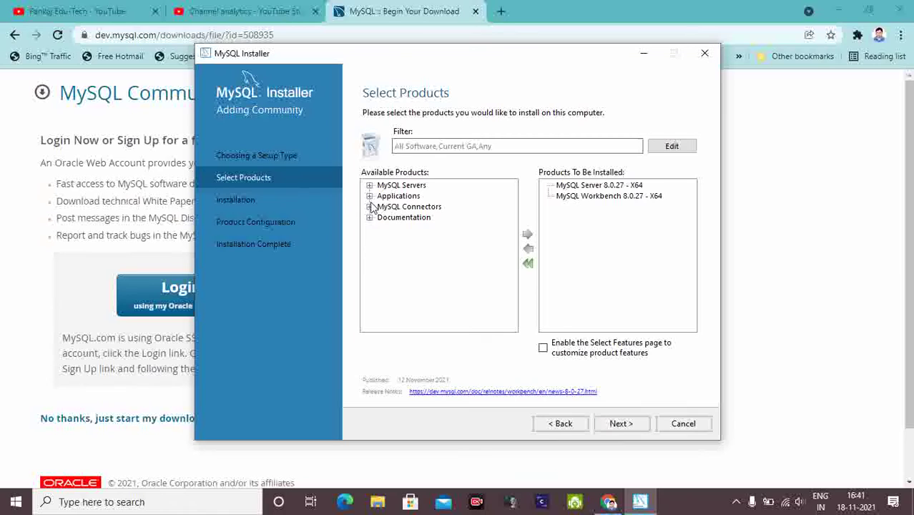
Add Connector/ODBC 8.0.27 X64 from MySQL Connectors to the install list.
click(370, 207)
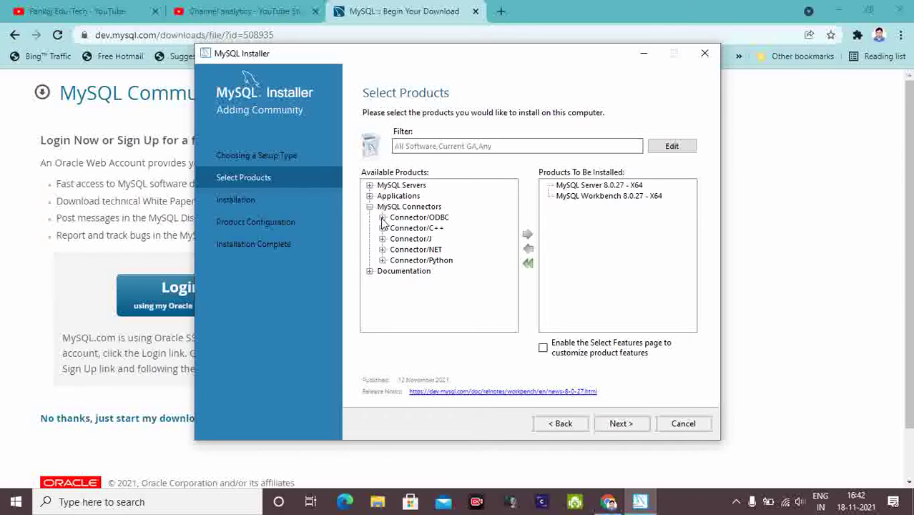
click(382, 218)
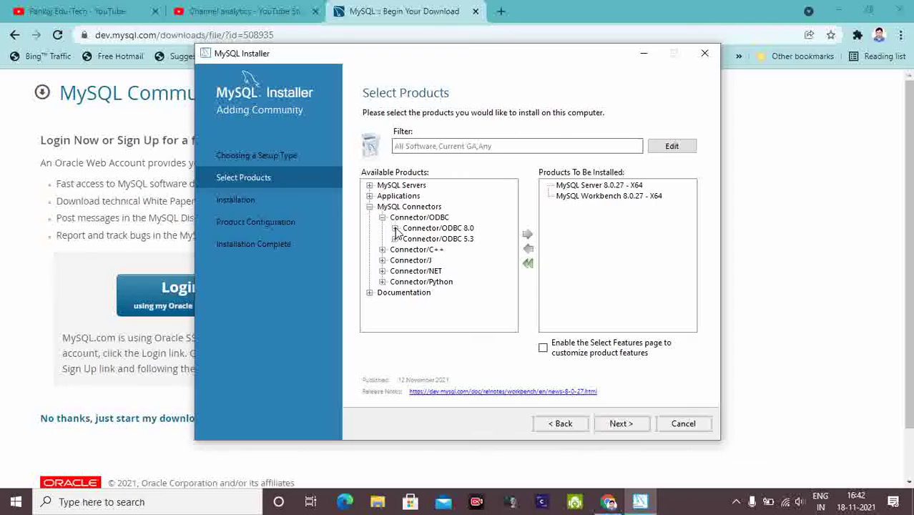
click(395, 228)
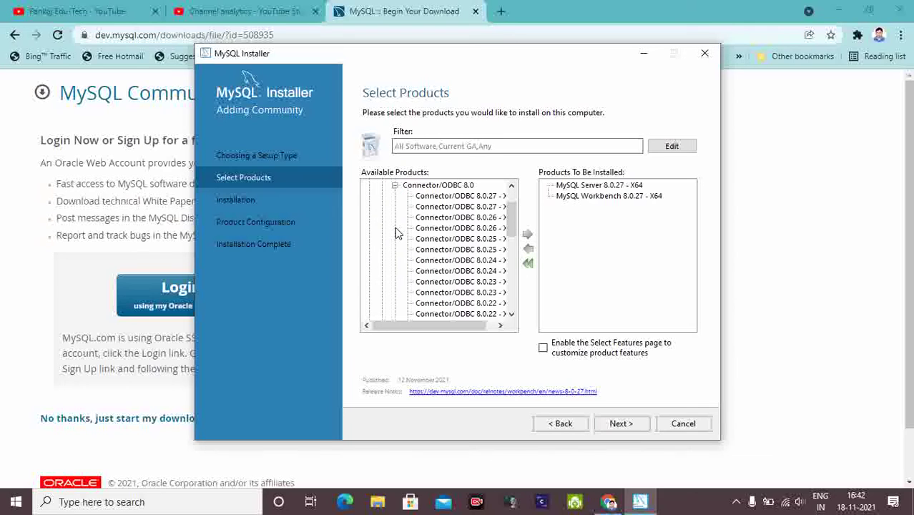
click(424, 198)
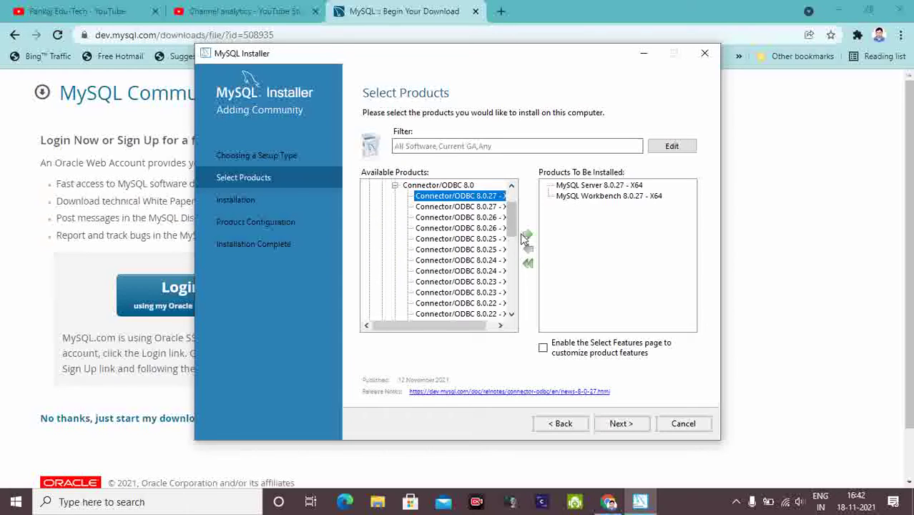
click(527, 234)
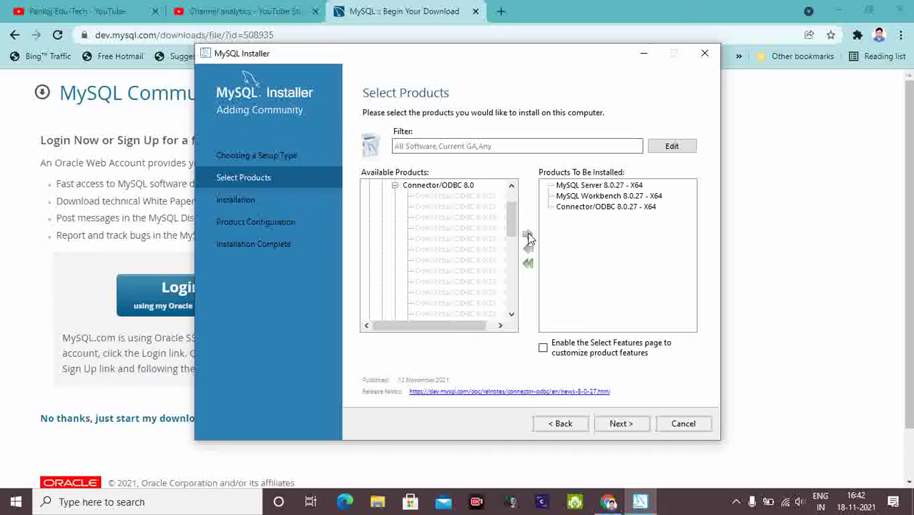
click(395, 185)
click(382, 218)
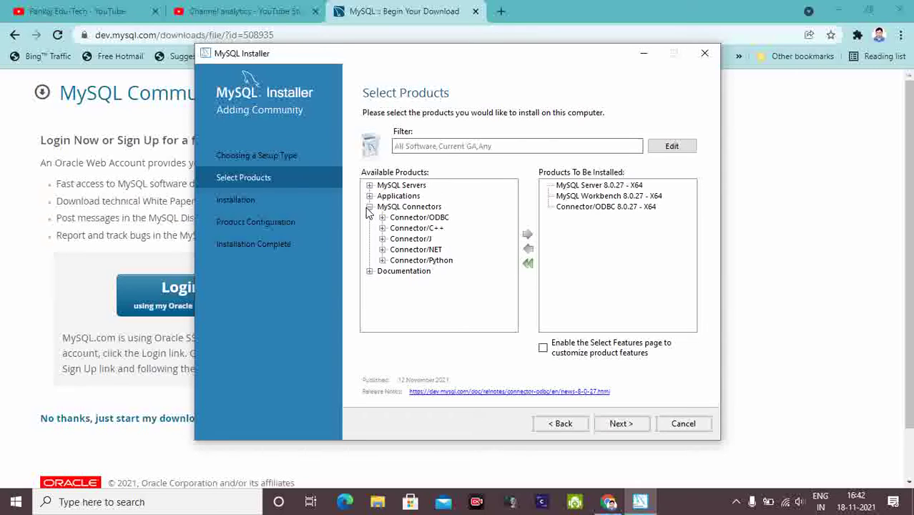
Add Connector/Python 8.0.27 to the install list.
click(383, 260)
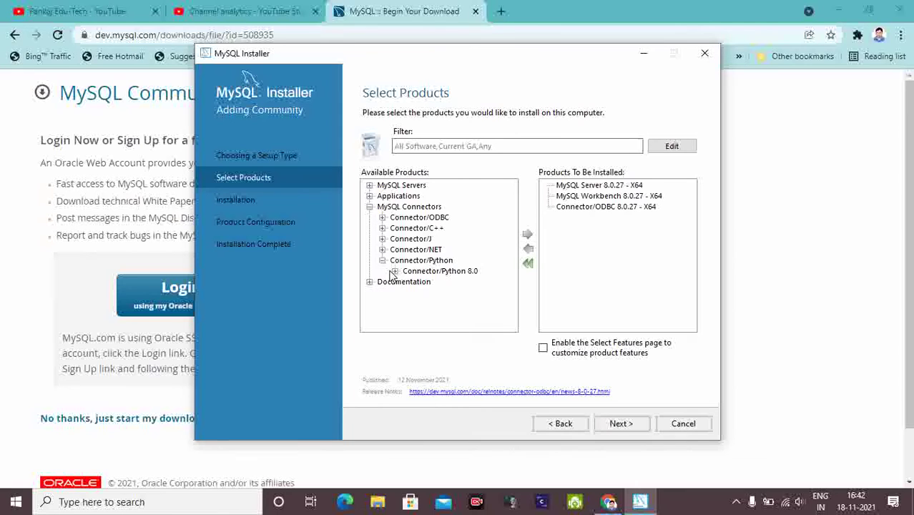
click(394, 271)
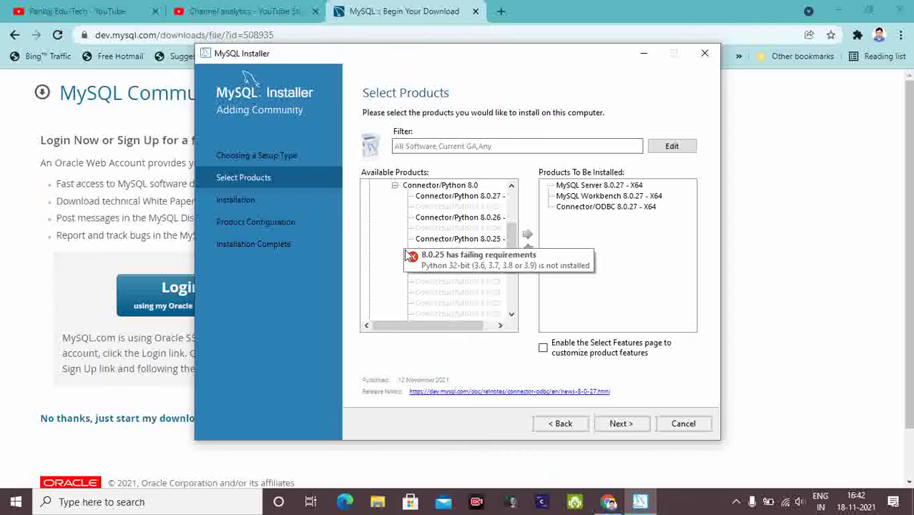
click(431, 196)
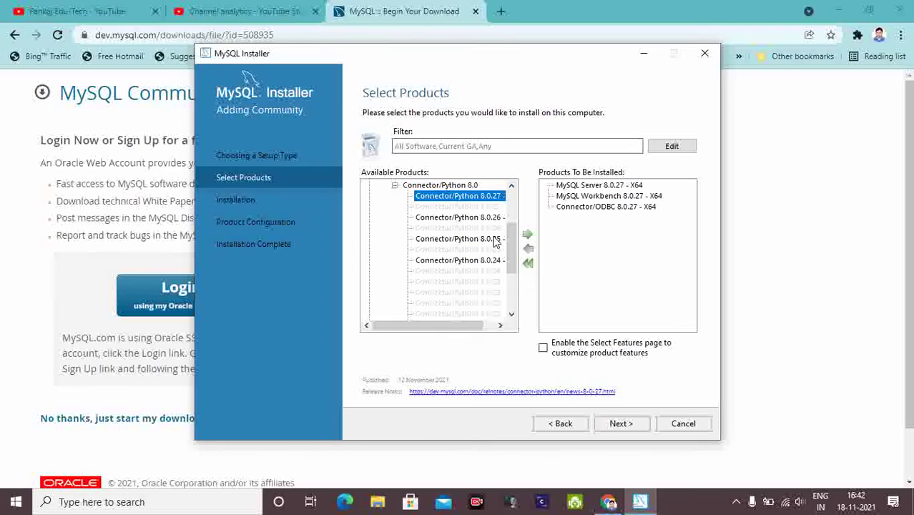
click(528, 236)
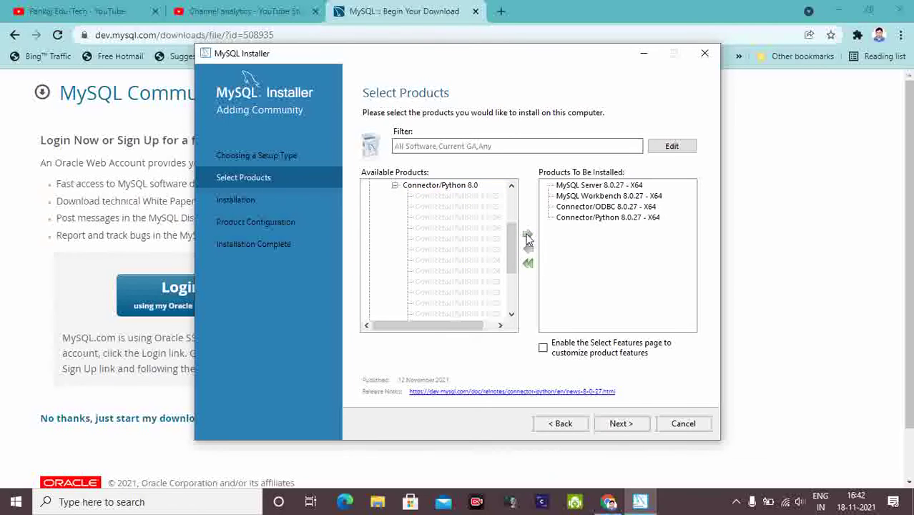
click(395, 186)
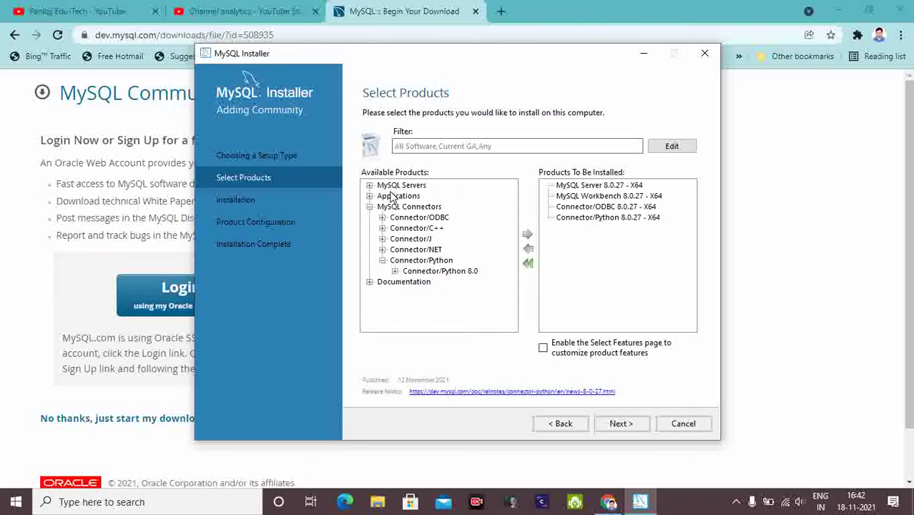
click(370, 207)
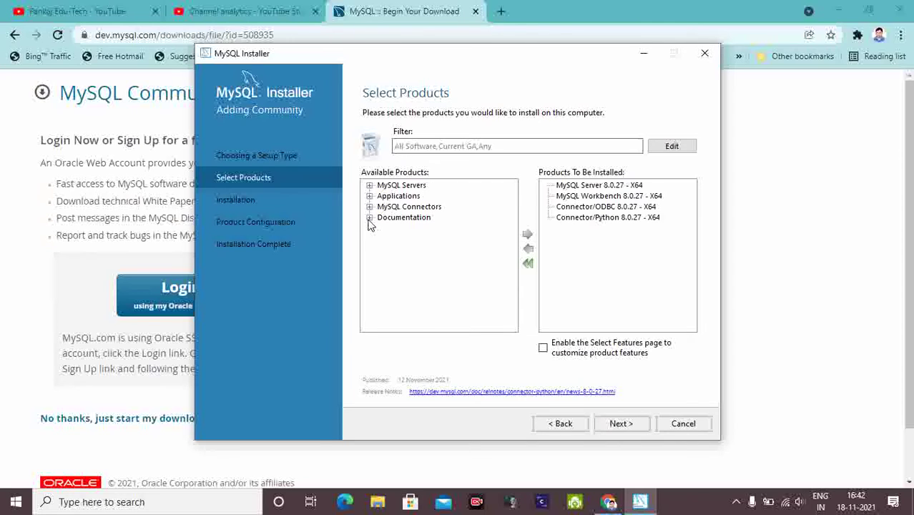
Add MySQL Documentation 8.0.27 to the install list and finish product selection.
click(370, 217)
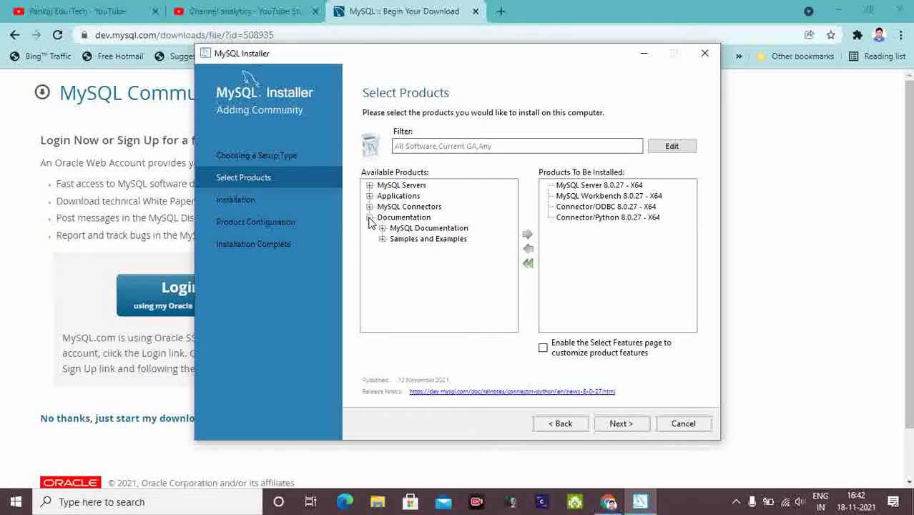
click(382, 228)
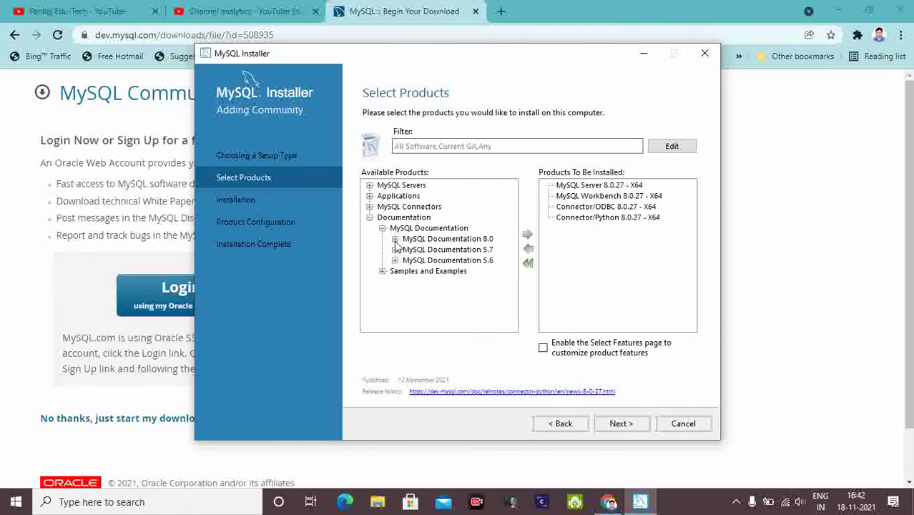
click(394, 239)
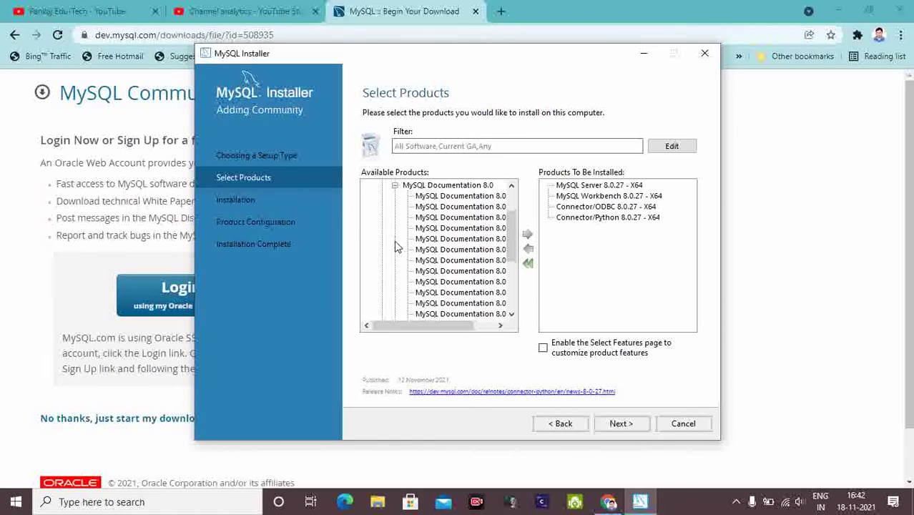
click(443, 197)
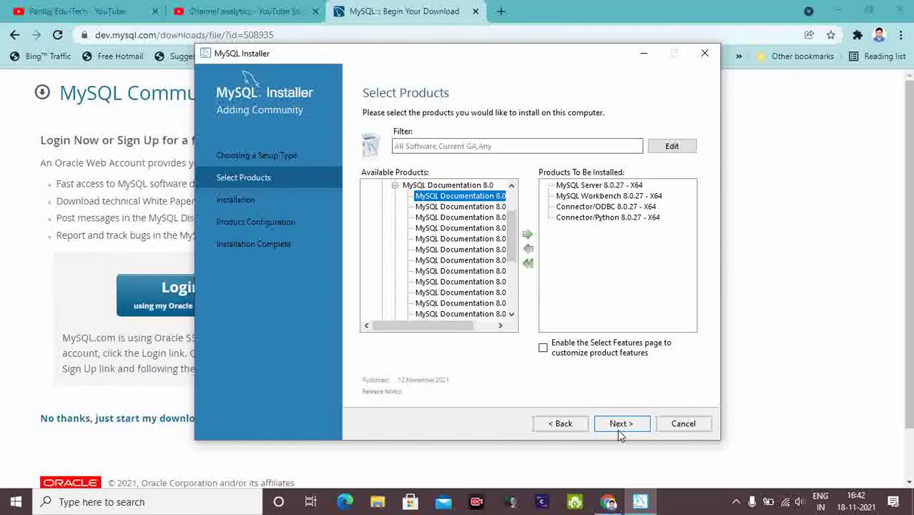
click(528, 236)
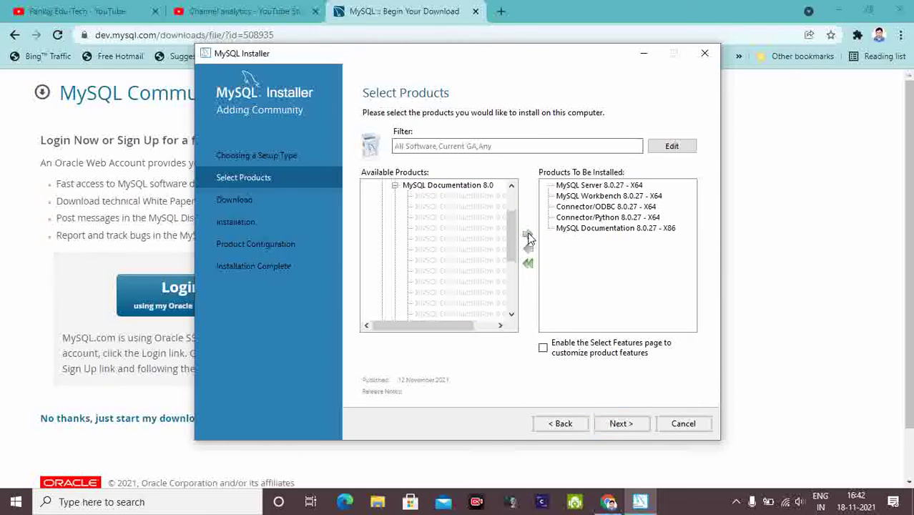
click(395, 185)
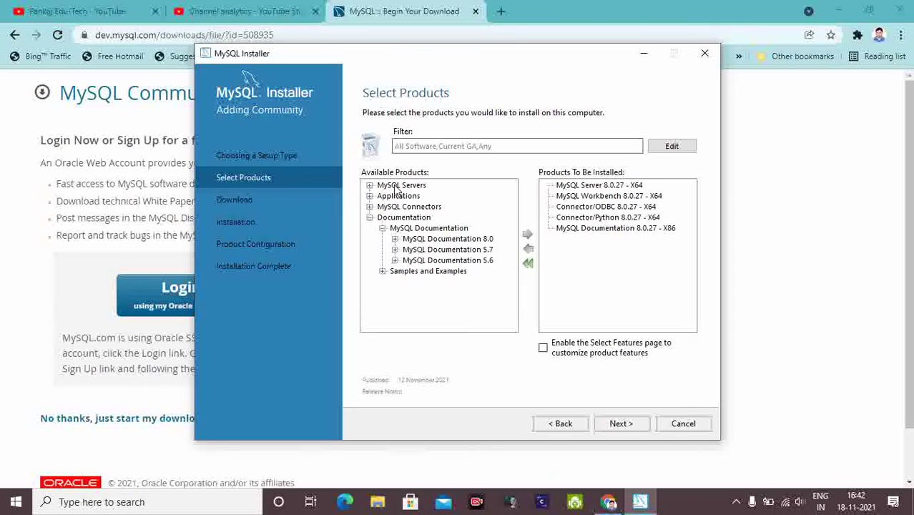
click(382, 228)
click(370, 218)
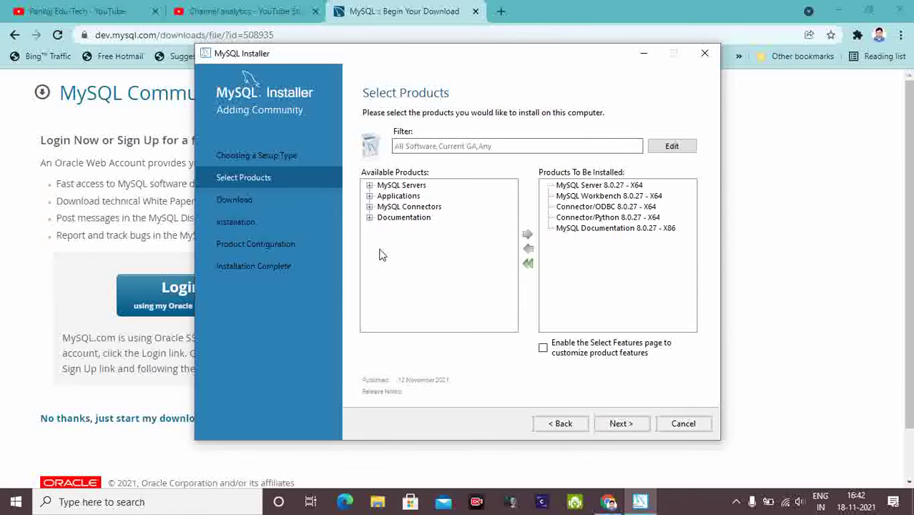
click(620, 425)
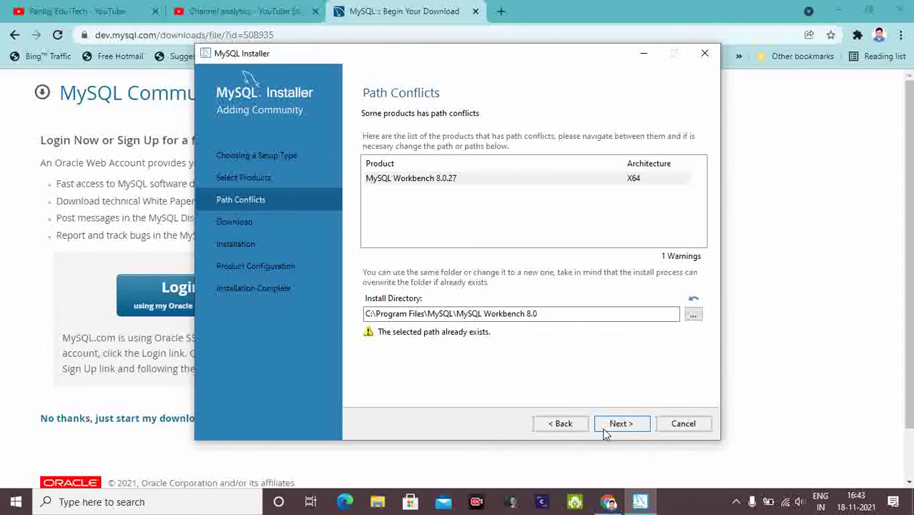
Copy the MySQL Workbench 8.0 install directory path, then accept the path-conflict warning with Yes.
drag(548, 315, 355, 315)
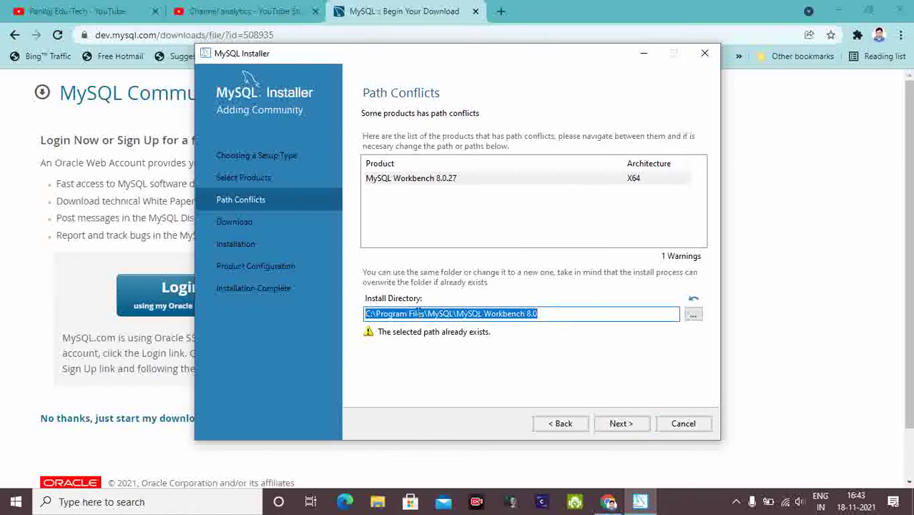
right_click(418, 312)
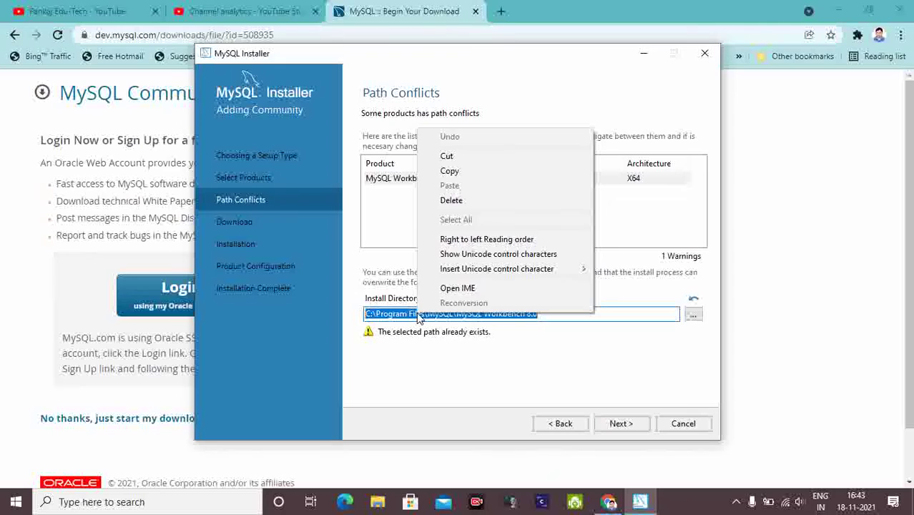
click(462, 172)
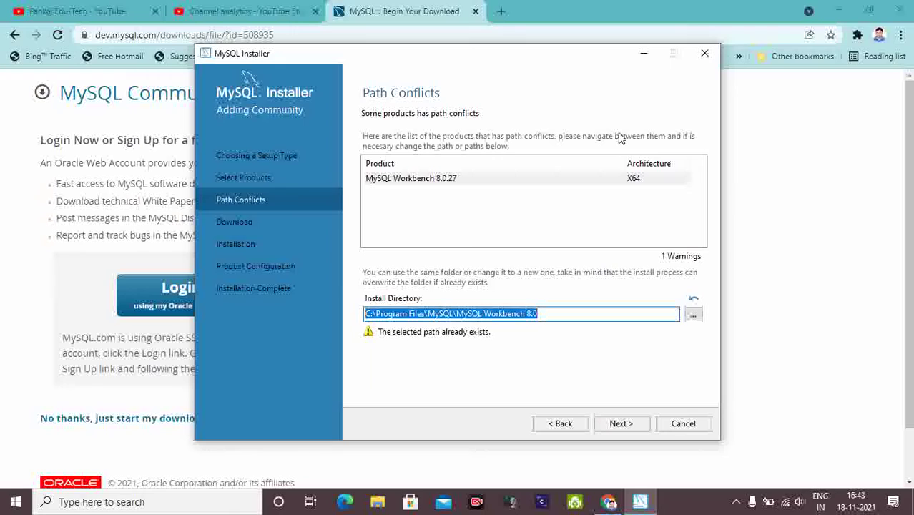
click(621, 424)
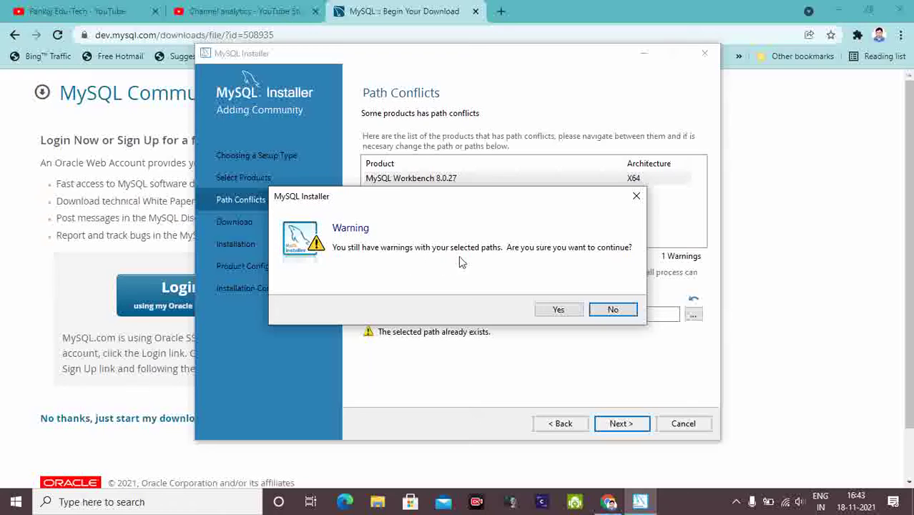
click(559, 311)
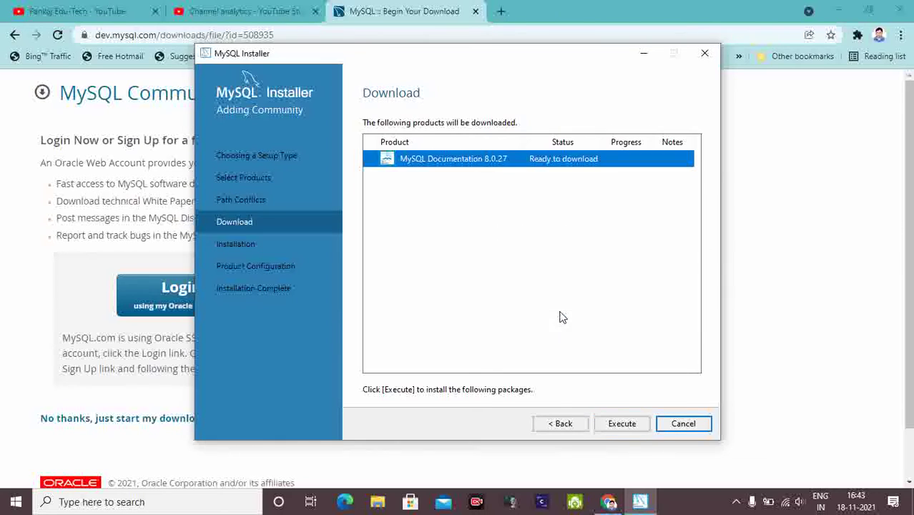
Start the MySQL Documentation 8.0.27 download and minimize the installer window.
click(620, 425)
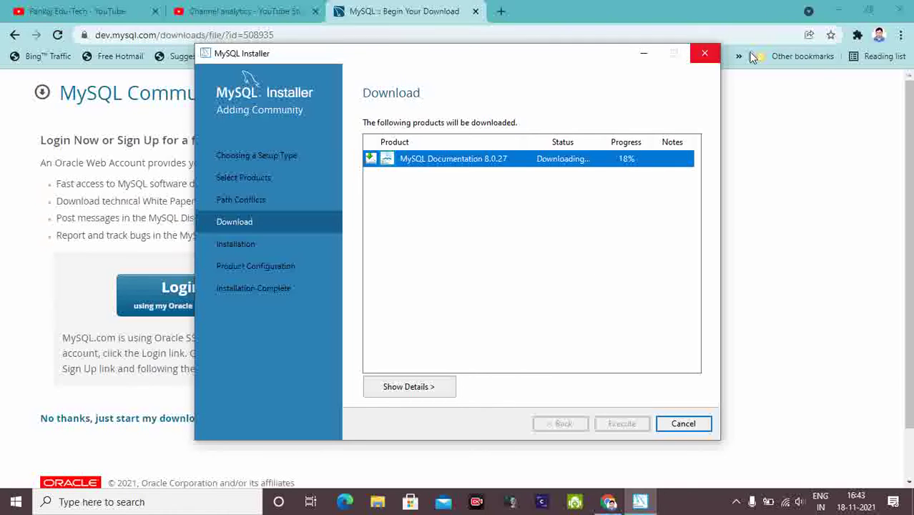
click(643, 53)
Paste C:\Program Files\MySQL\MySQL Workbench 8.0 into New Text Document (2) and minimize Notepad.
click(840, 12)
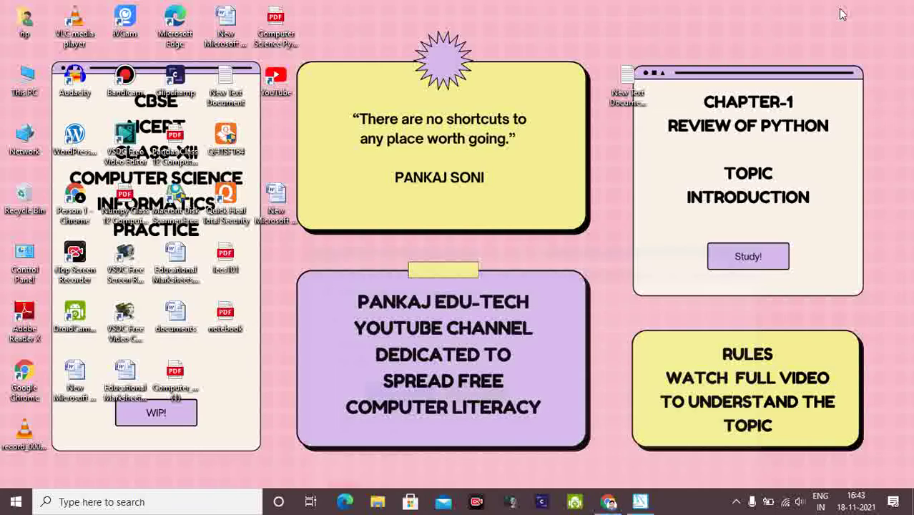
right_click(538, 110)
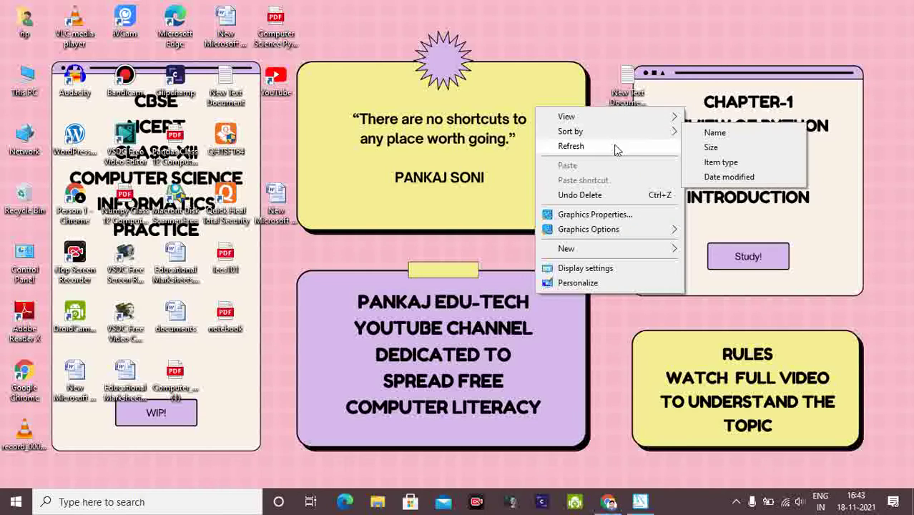
click(631, 79)
click(630, 77)
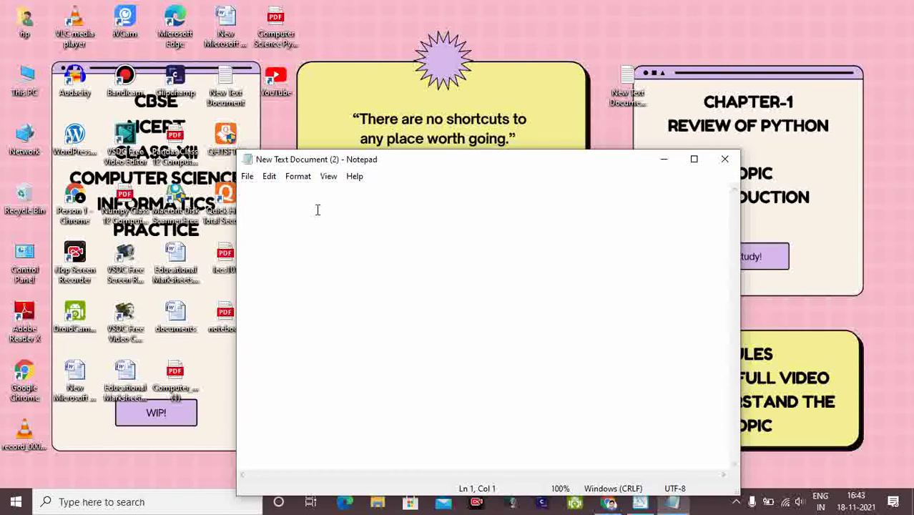
right_click(317, 204)
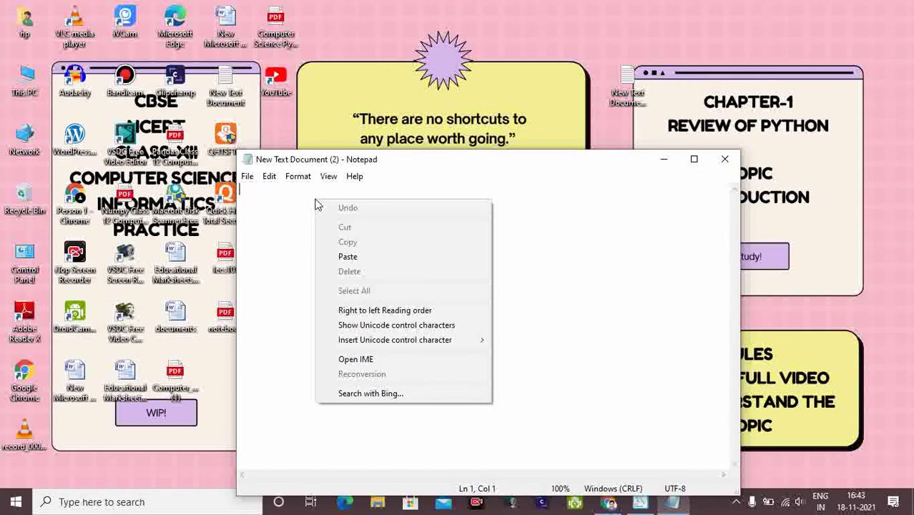
click(350, 256)
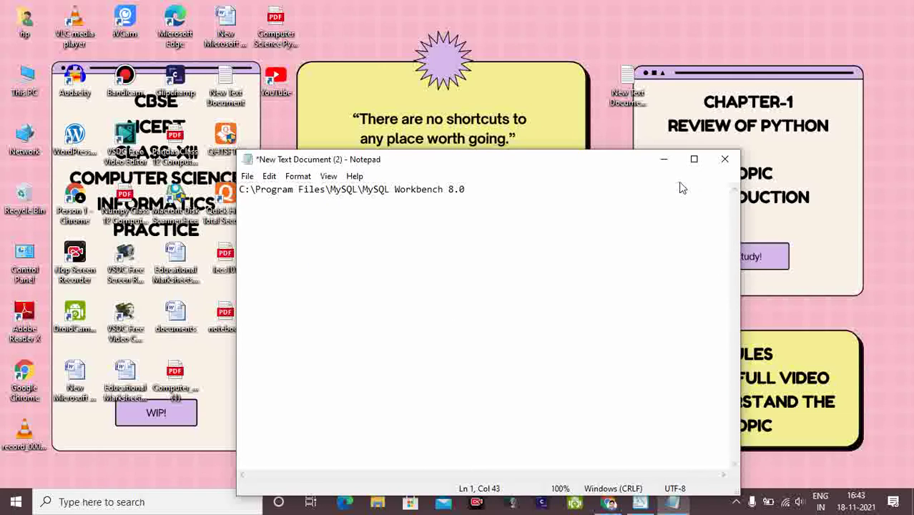
click(664, 159)
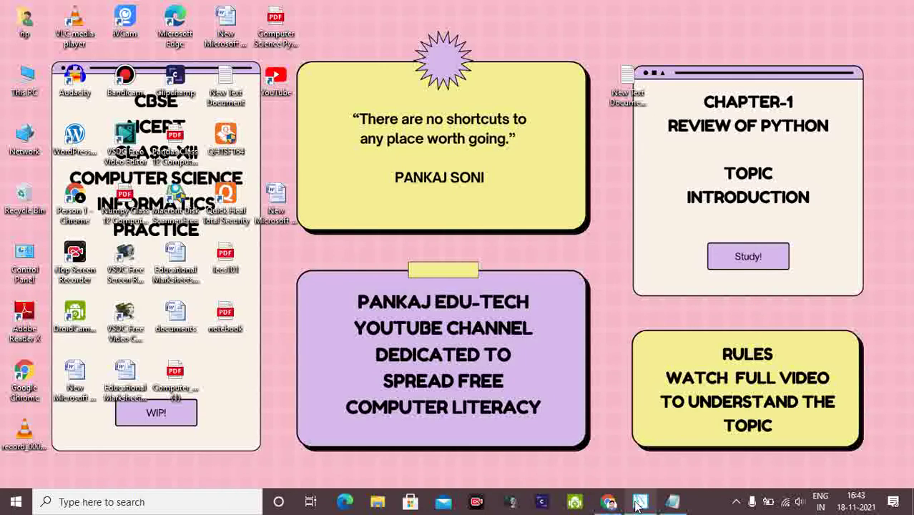
click(639, 502)
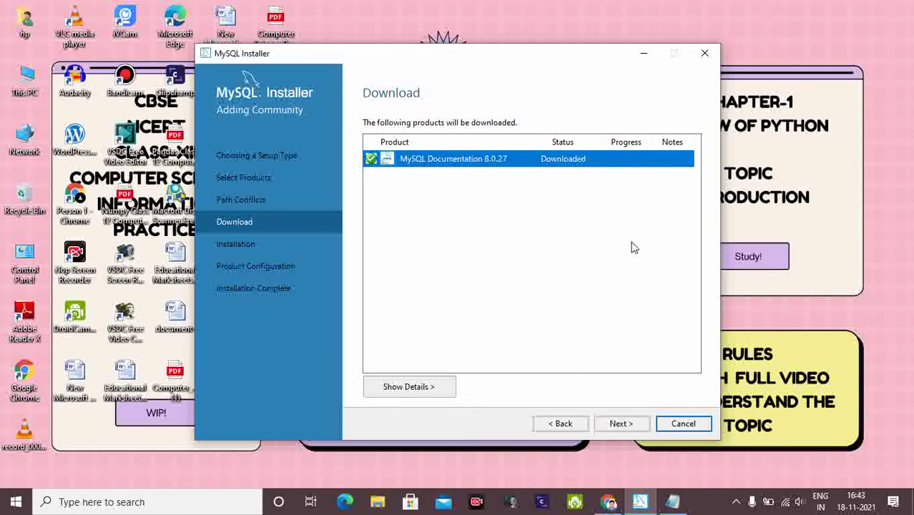
Move to the Installation step and execute the install of all five 8.0.27 products.
click(620, 423)
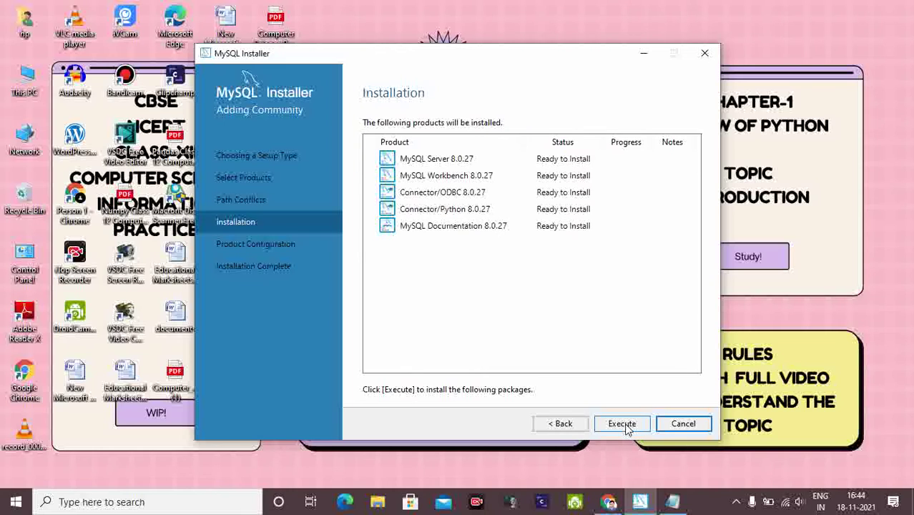
click(622, 423)
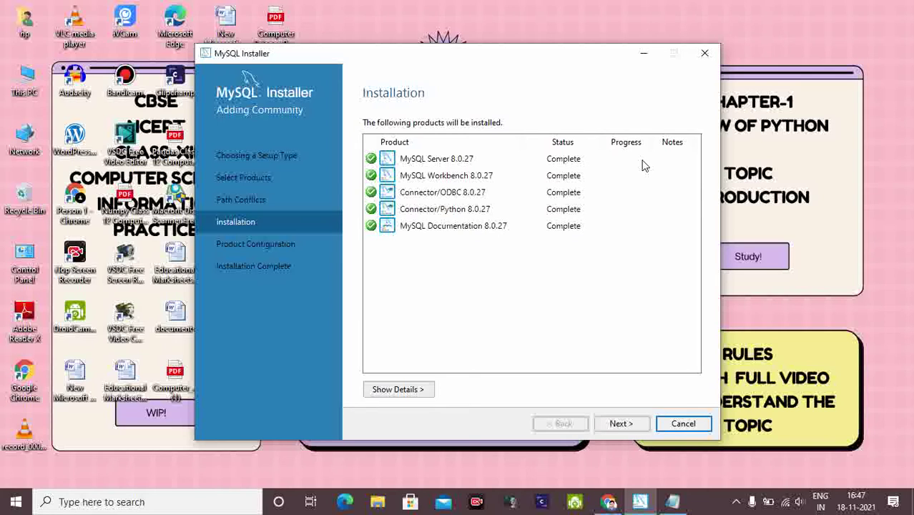
Configure MySQL Server 8.0.27 with Development Computer, port 3306 and strong password encryption.
click(619, 423)
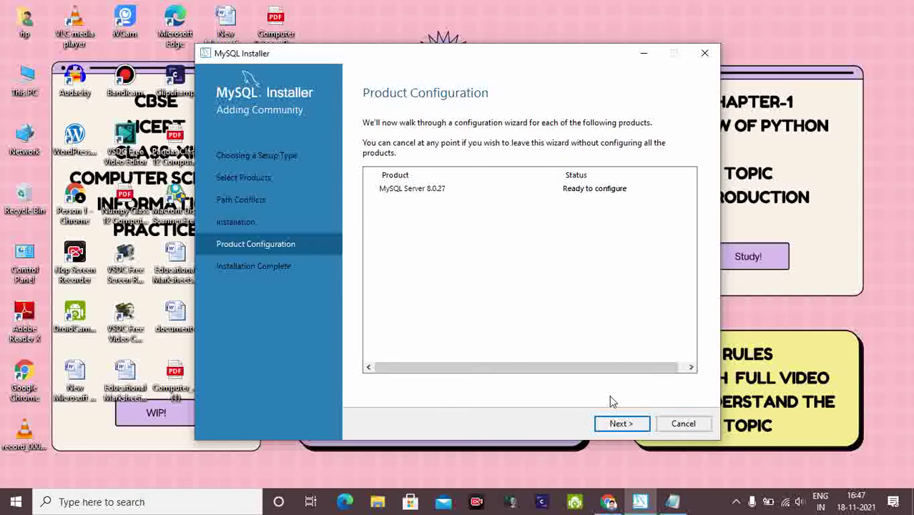
click(621, 423)
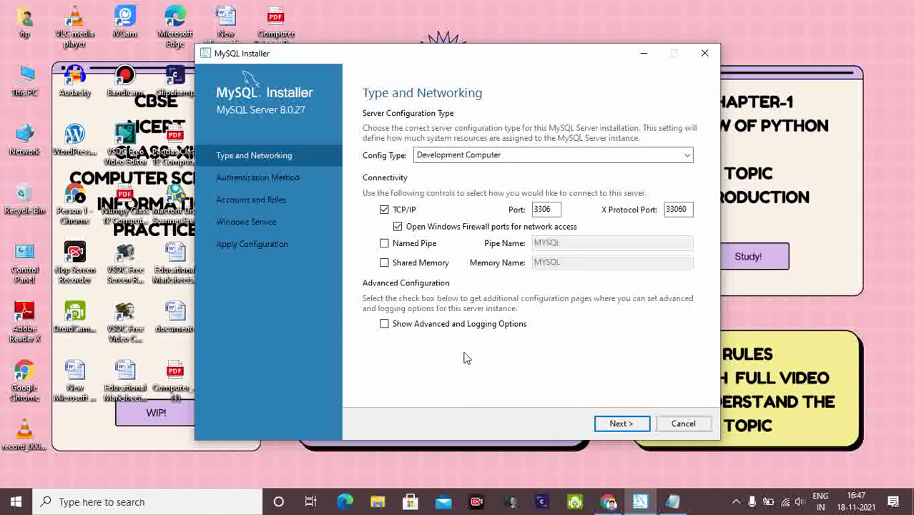
click(620, 424)
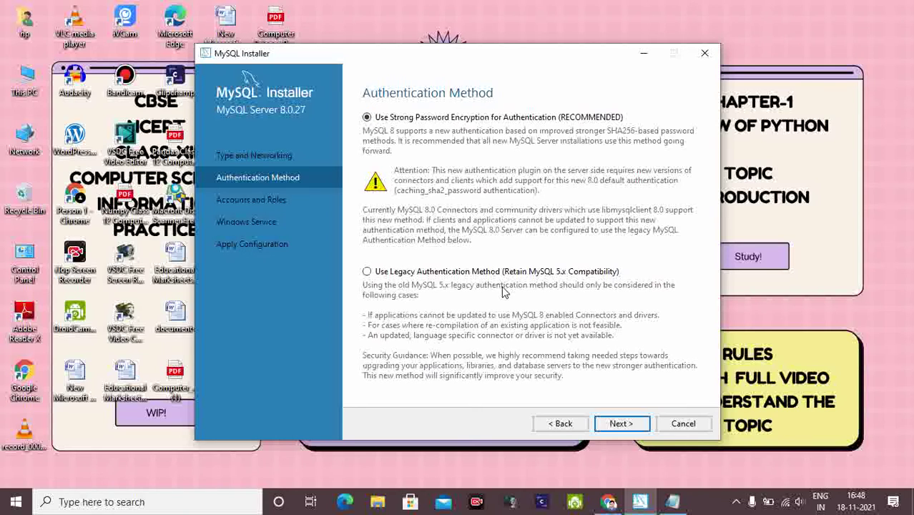
click(621, 424)
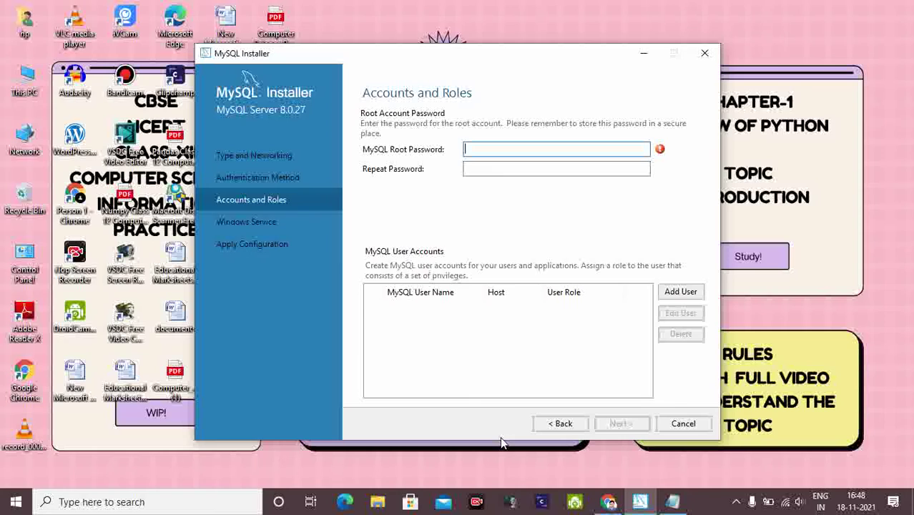
Enter the root account password in both password fields and continue to Windows Service.
text(root)
click(487, 169)
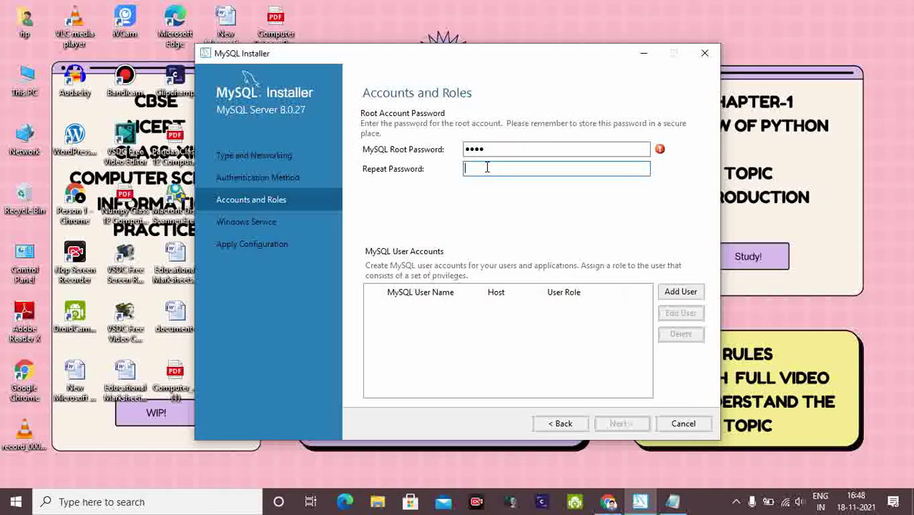
text(root)
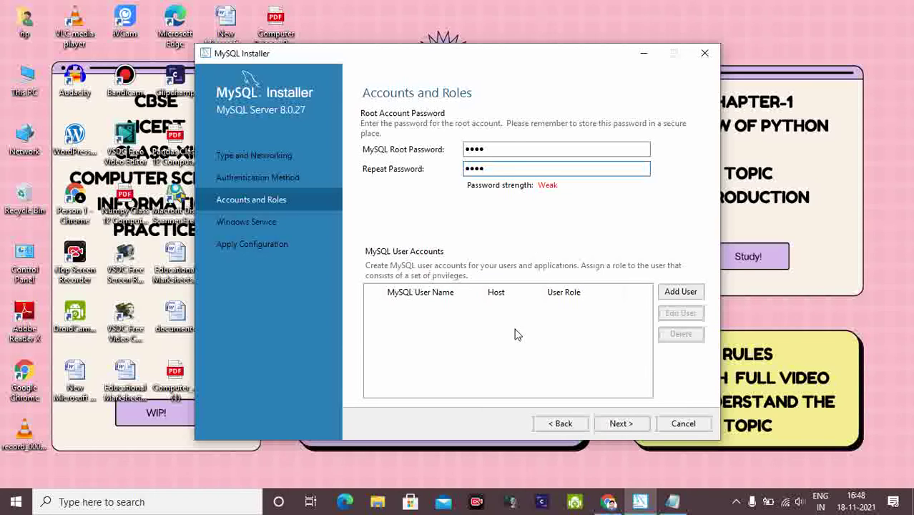
click(620, 424)
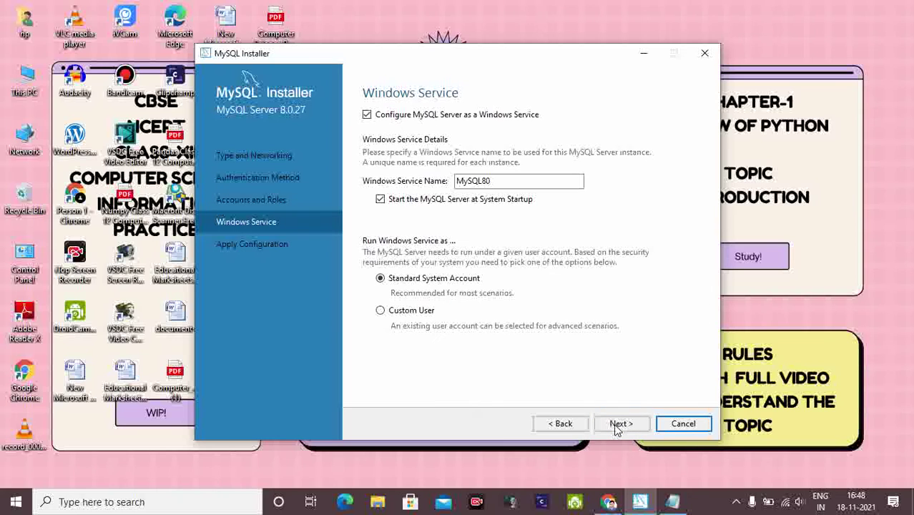
Keep the MySQL80 service defaults and execute the server configuration.
click(620, 424)
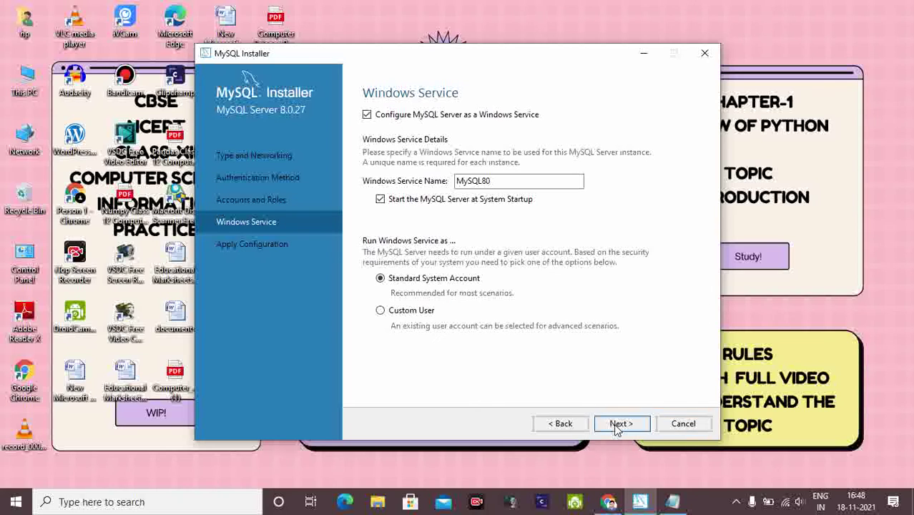
click(620, 424)
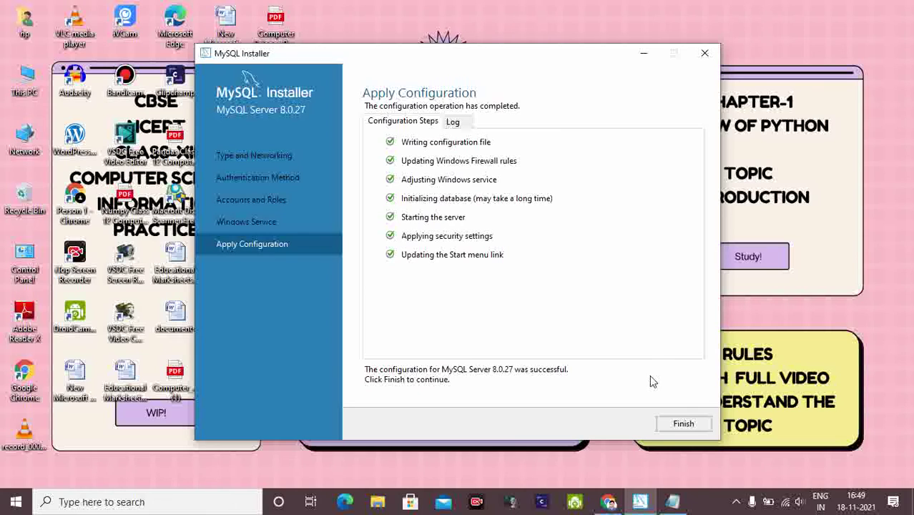
Finish the MySQL Server 8.0.27 configuration once every Apply Configuration step shows a green check.
click(671, 428)
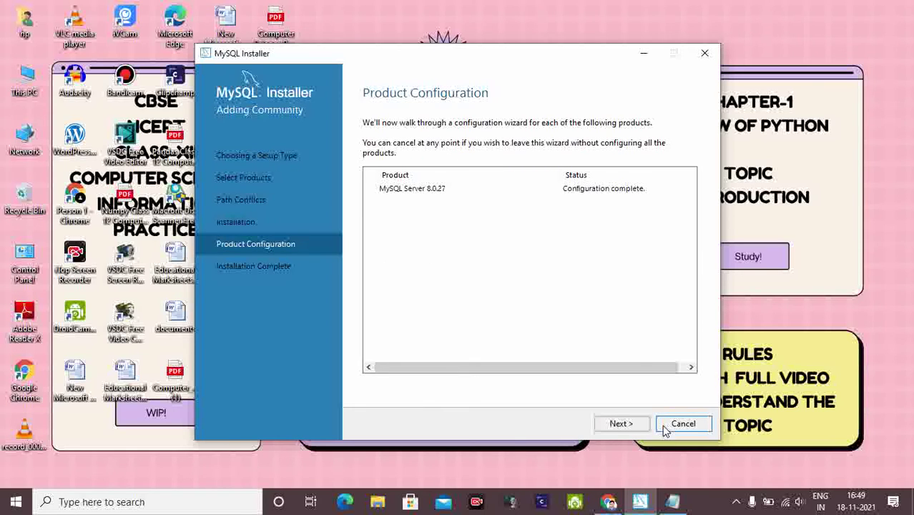
Advance past Product Configuration and finish the installer from the Installation Complete page.
click(622, 425)
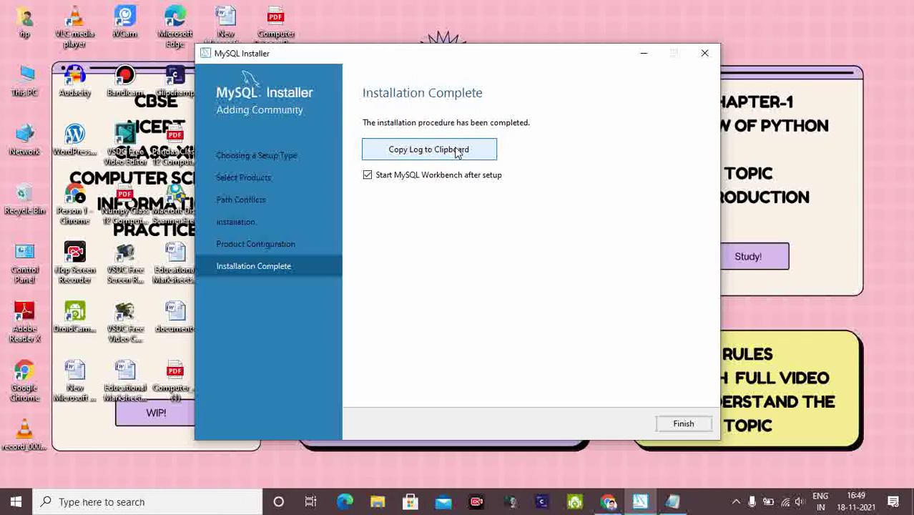
click(682, 425)
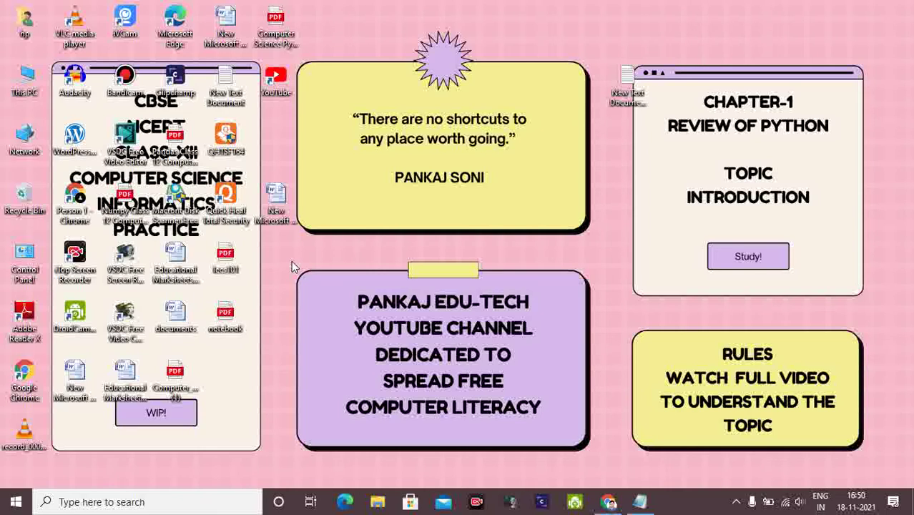
Search Windows for 'sql' and open the MySQL result.
click(77, 503)
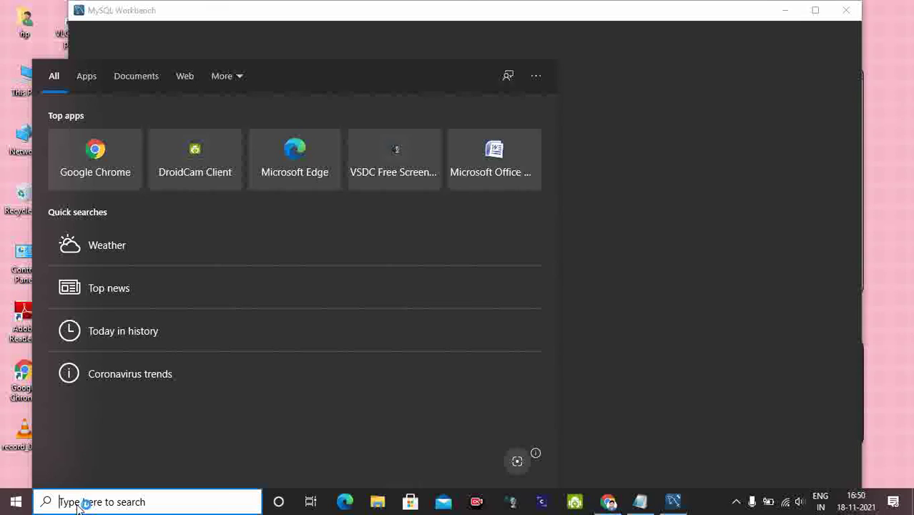
text(s)
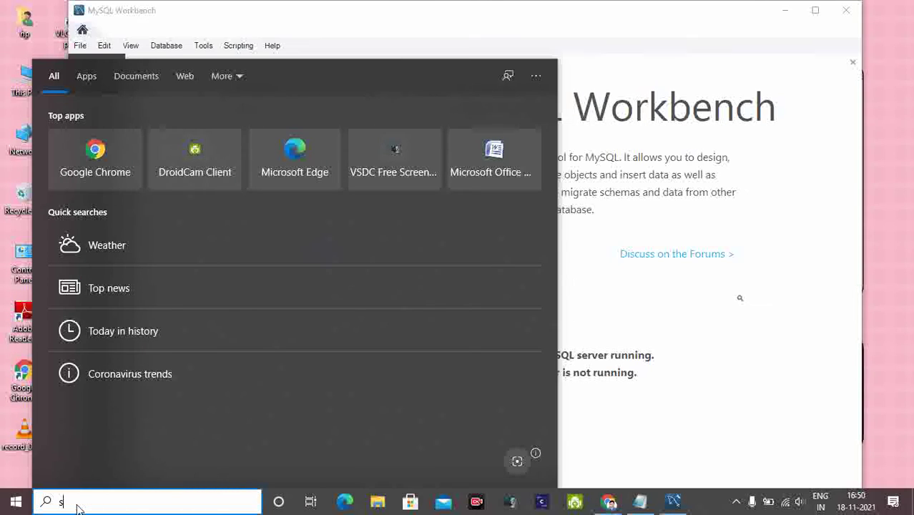
text(q)
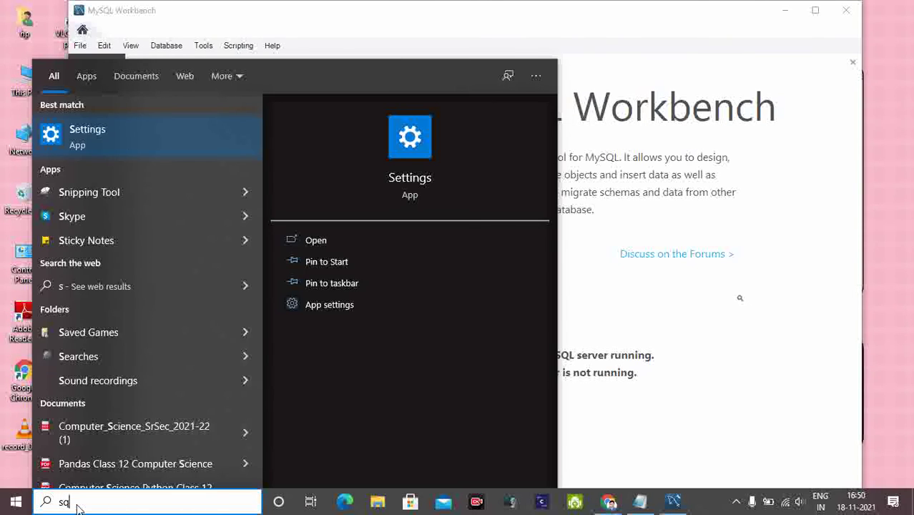
text(l)
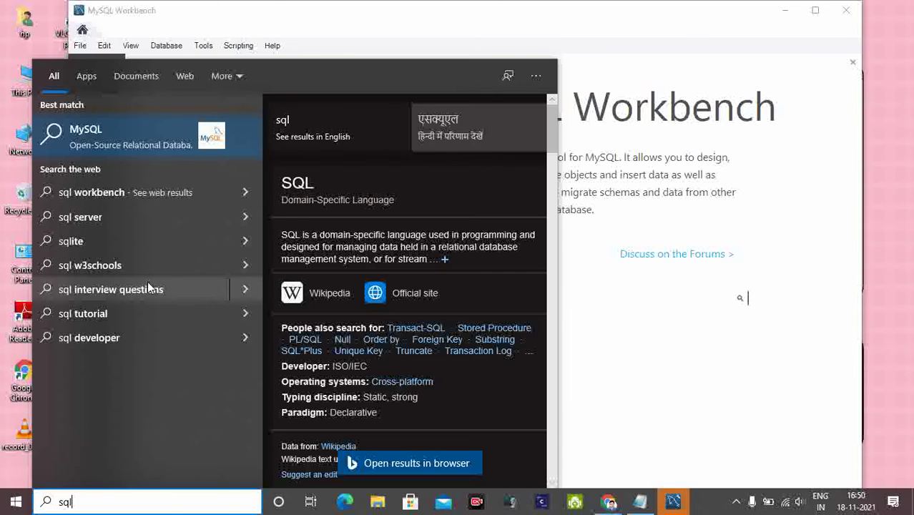
click(121, 134)
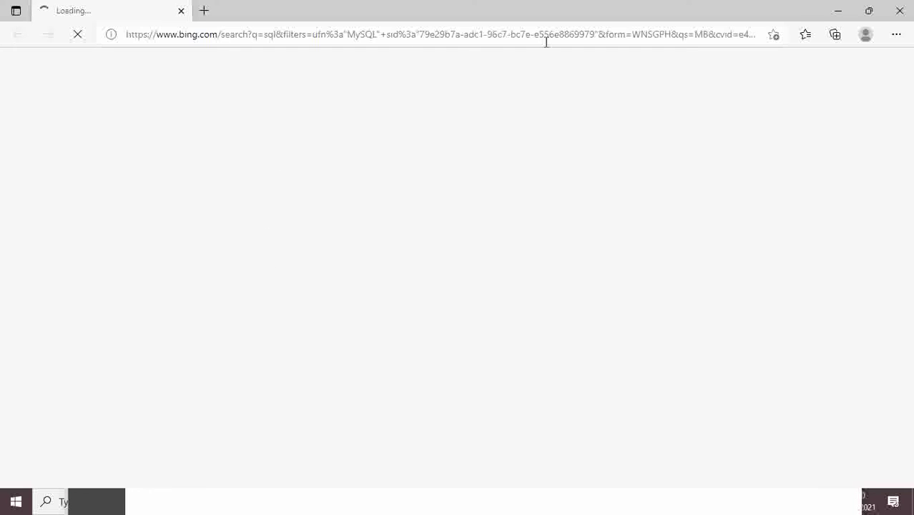
Close the Edge web results window and MySQL Workbench.
click(901, 10)
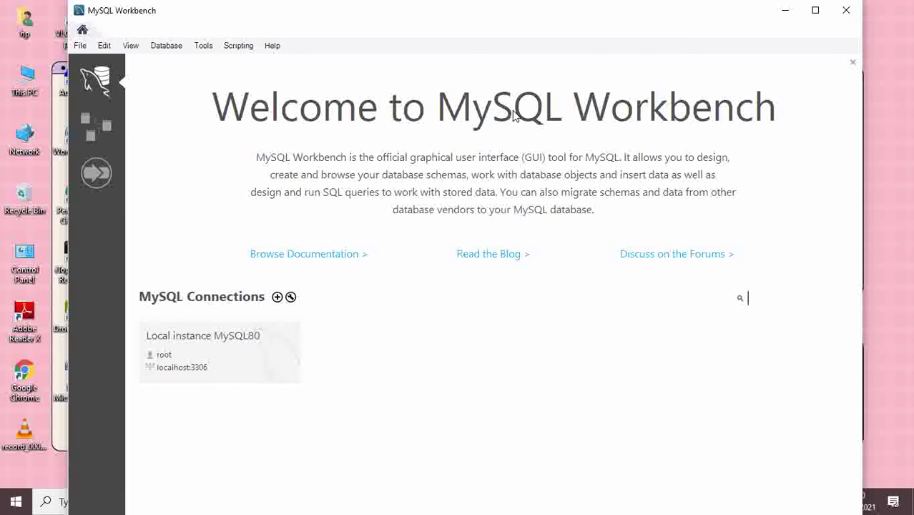
click(847, 11)
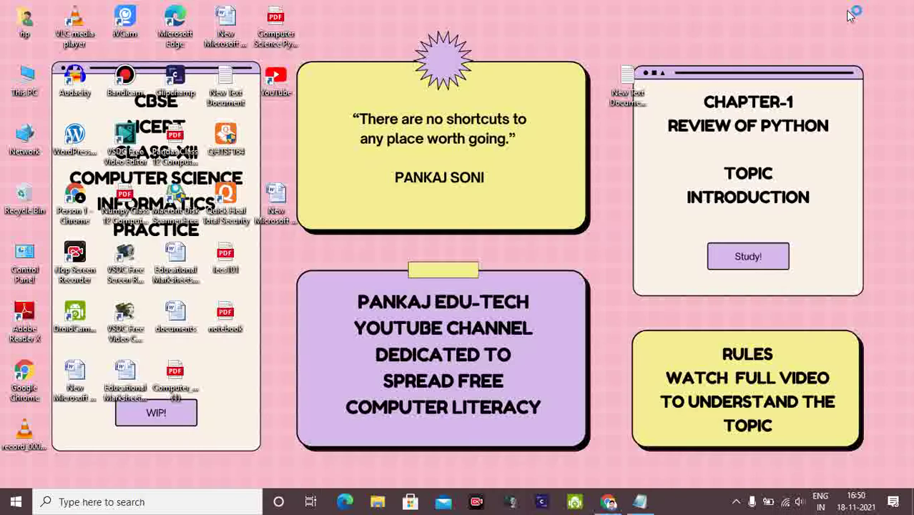
click(14, 504)
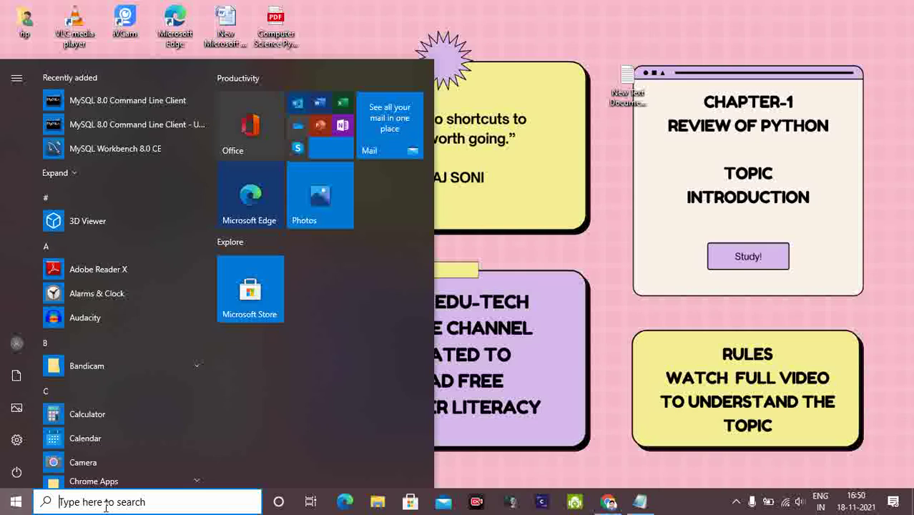
Launch Command Prompt from a Start menu search and move its window lower on screen.
text(ru)
text(n)
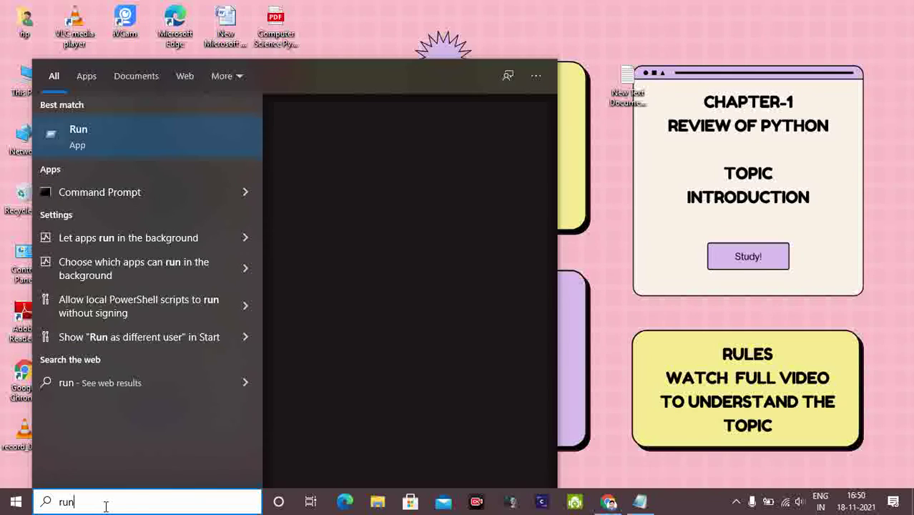
click(137, 195)
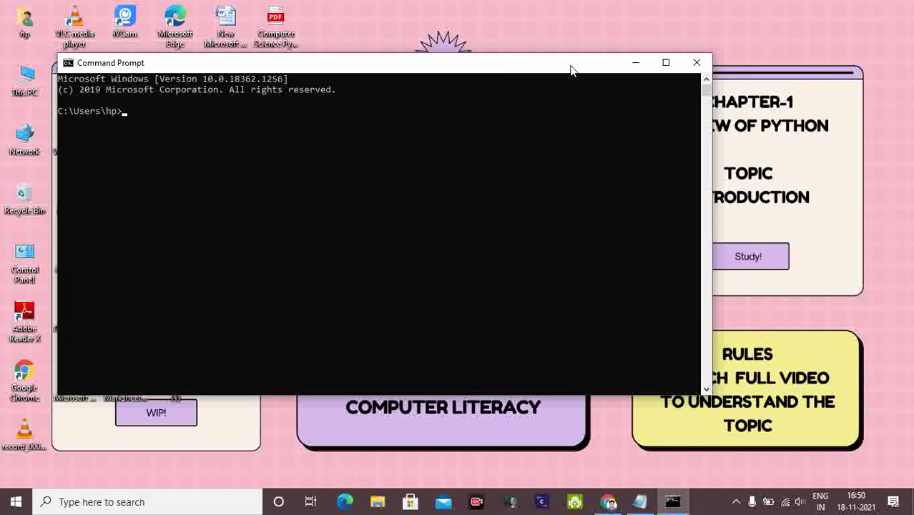
drag(559, 69, 562, 159)
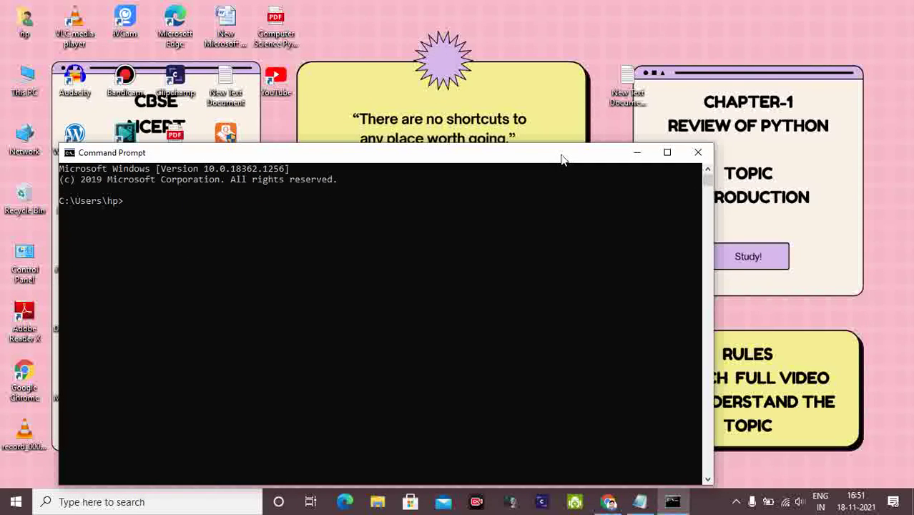
Open New Text Document (2) from the desktop and paste the copied MySQL install log into it.
double_click(633, 80)
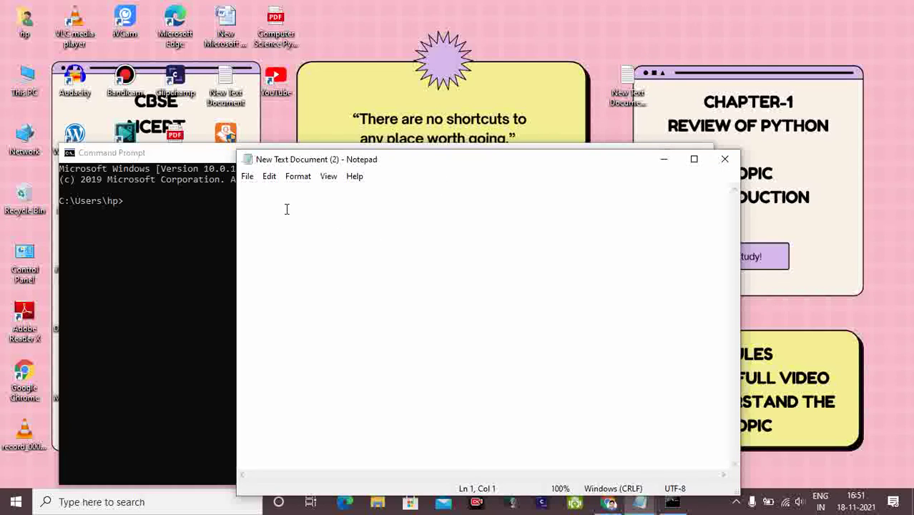
right_click(257, 191)
click(297, 248)
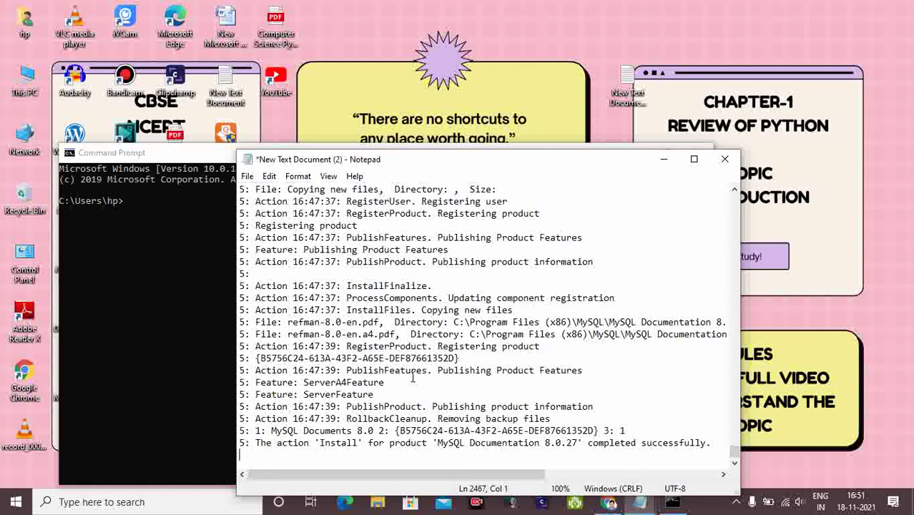
scroll(413, 377, up, 12)
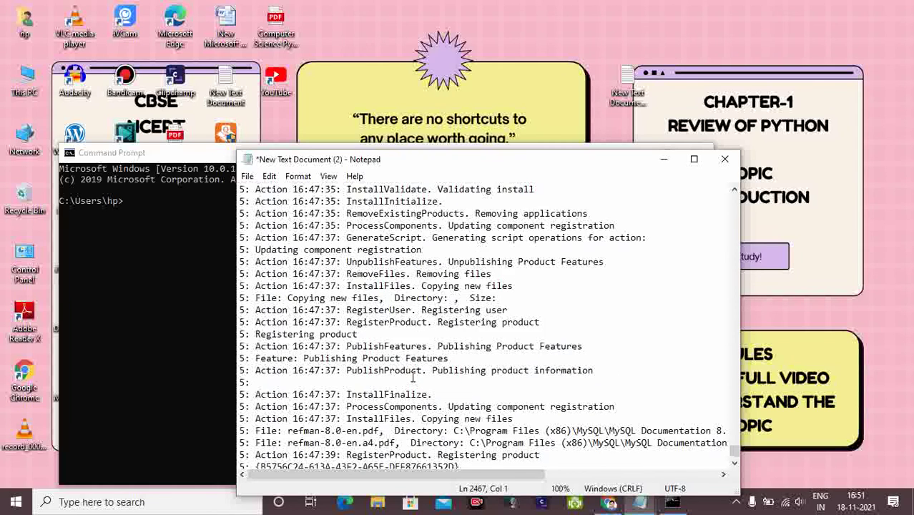
scroll(413, 377, up, 13)
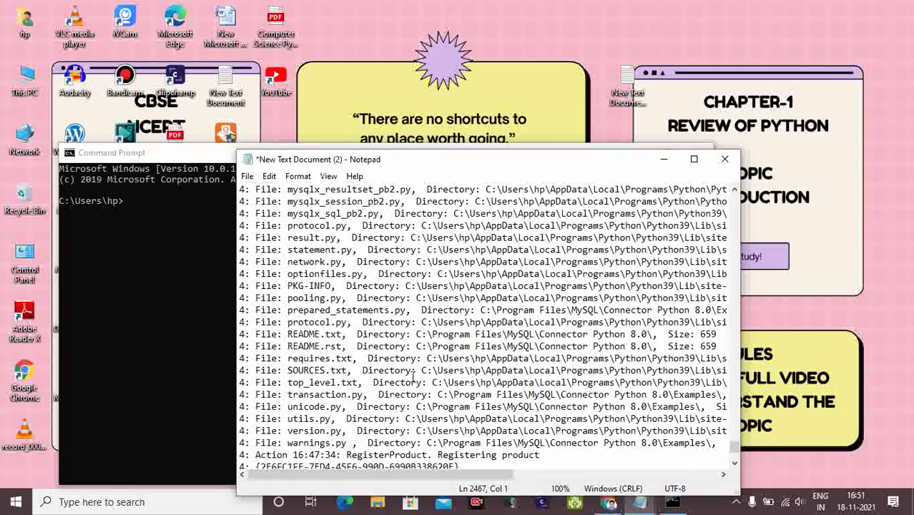
scroll(412, 377, down, 13)
scroll(413, 377, down, 11)
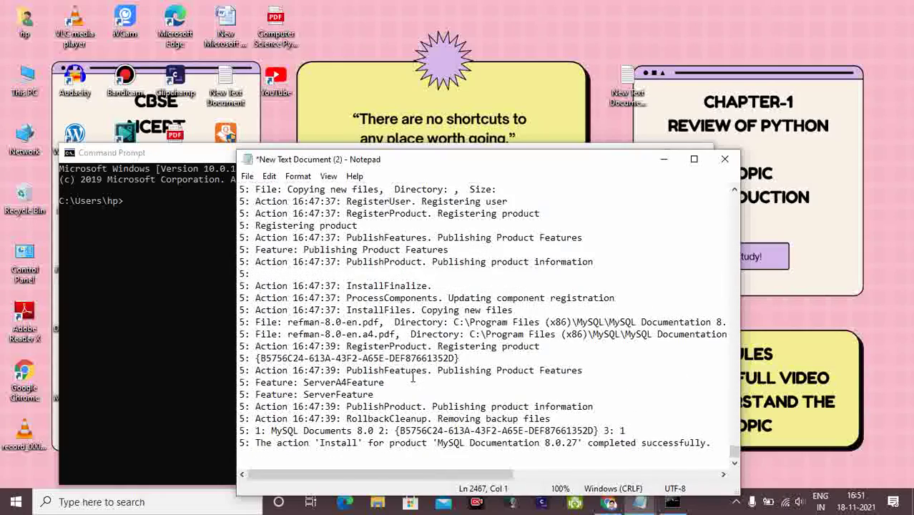
scroll(413, 377, up, 10)
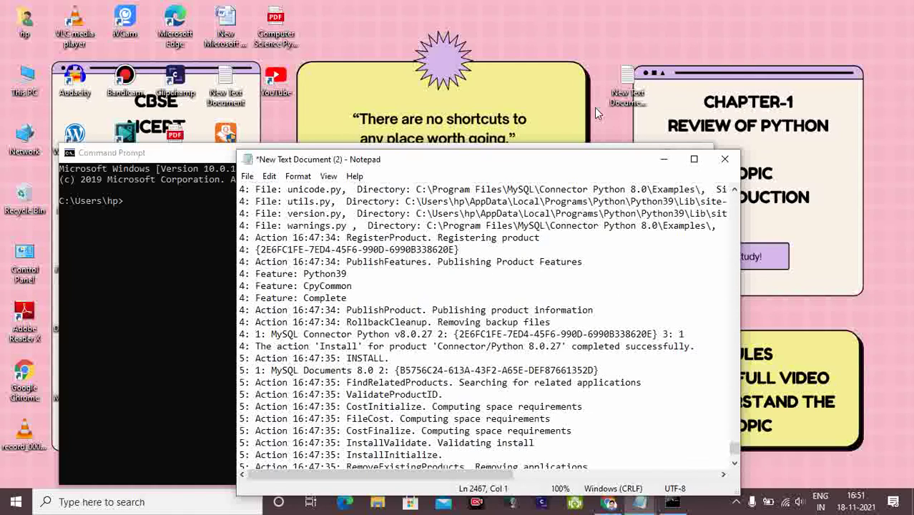
Close Notepad saving the log, move Command Prompt aside, and reopen the saved document.
click(725, 159)
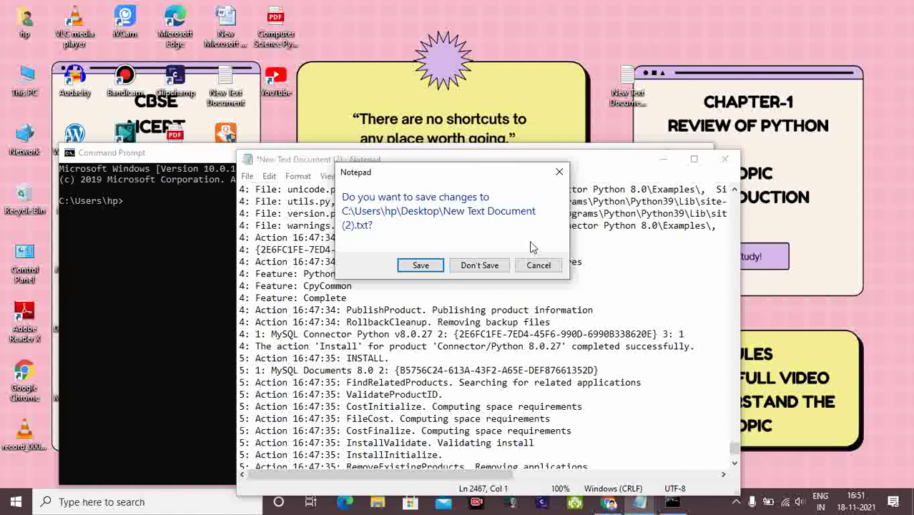
click(423, 263)
drag(618, 153, 708, 169)
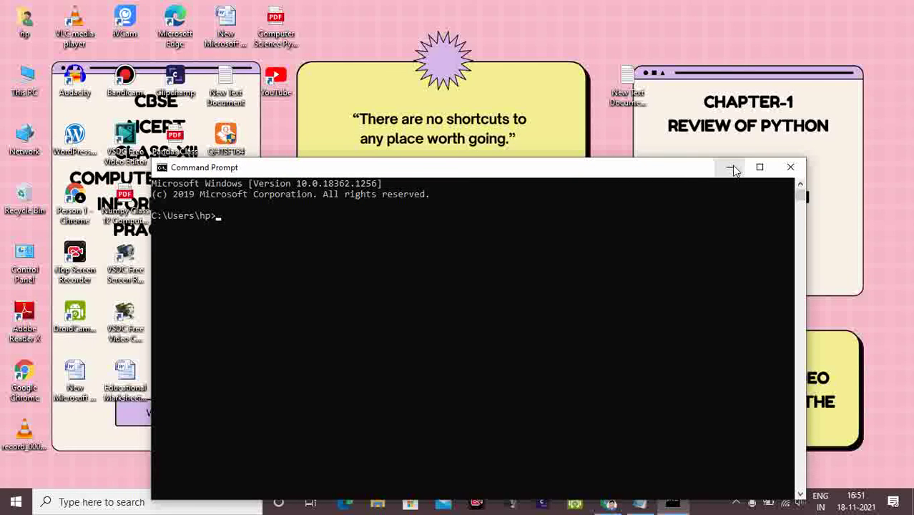
click(731, 169)
double_click(632, 80)
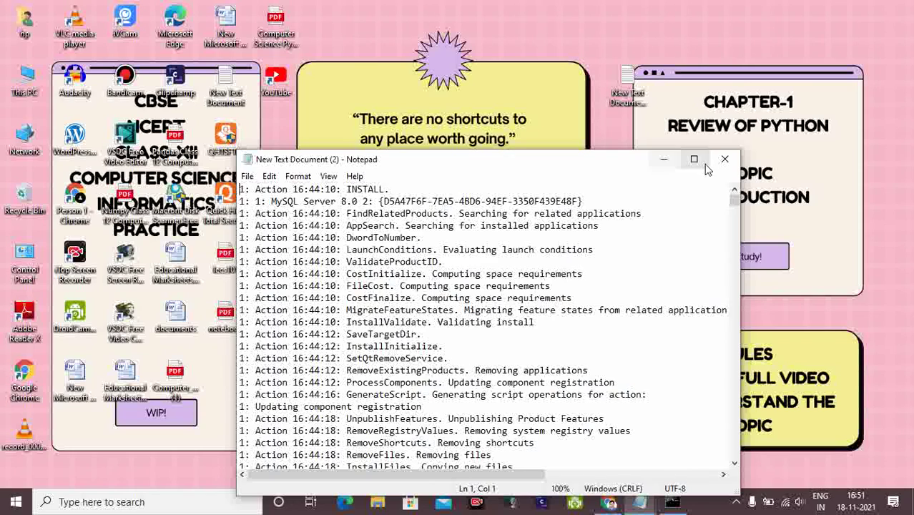
click(664, 160)
double_click(626, 83)
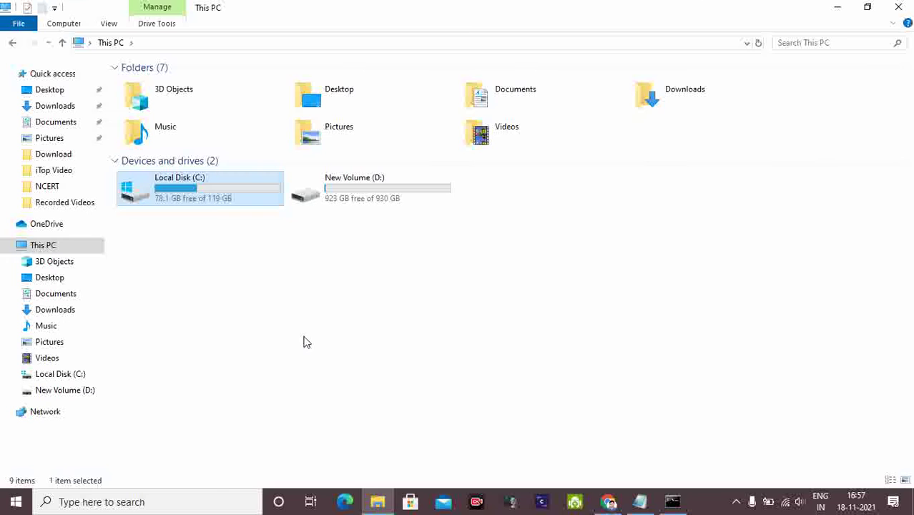
Browse to C:\Program Files\MySQL\MySQL Server 8.0\bin in File Explorer.
double_click(190, 192)
double_click(213, 136)
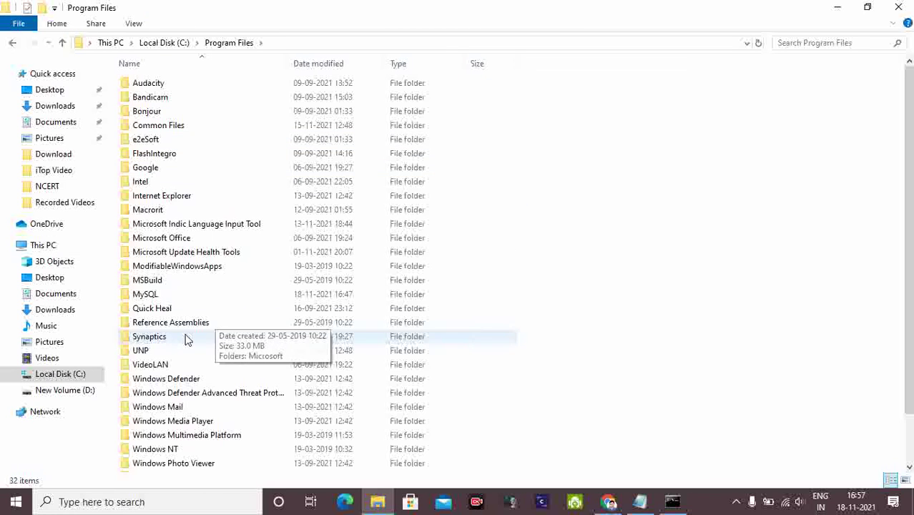
double_click(170, 297)
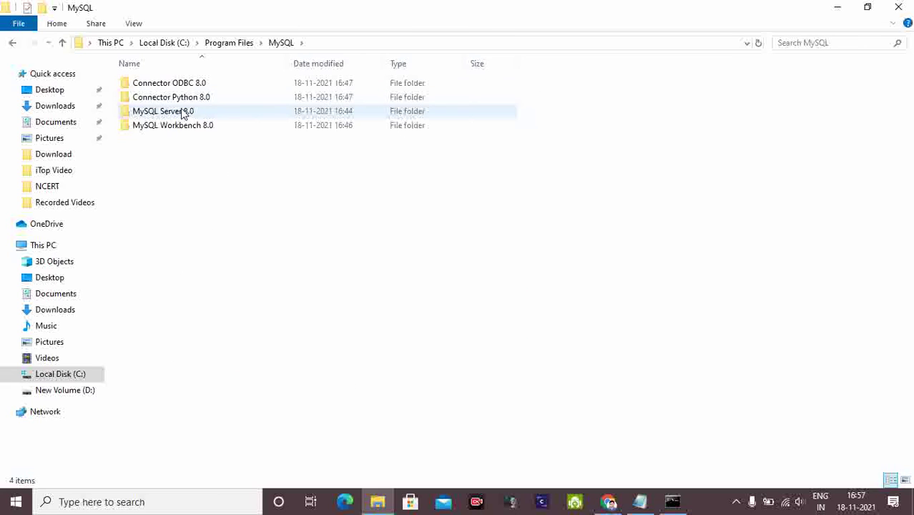
double_click(182, 110)
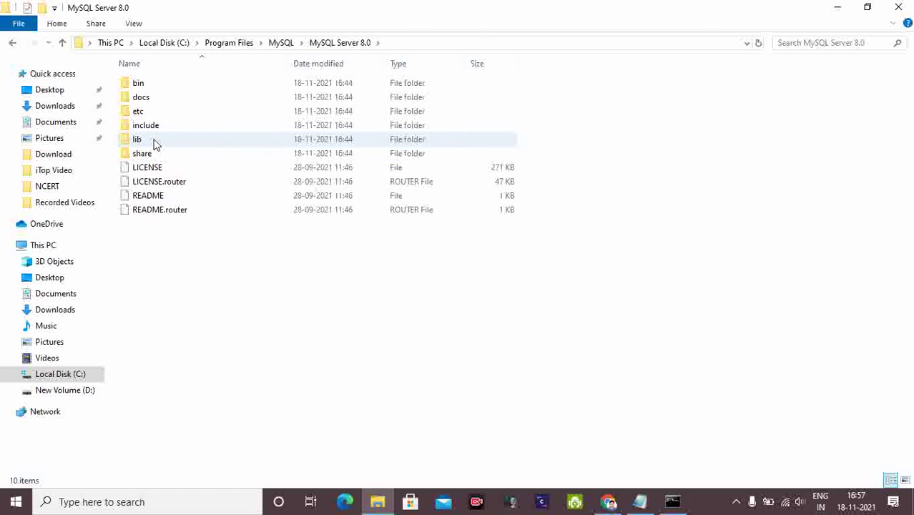
double_click(153, 140)
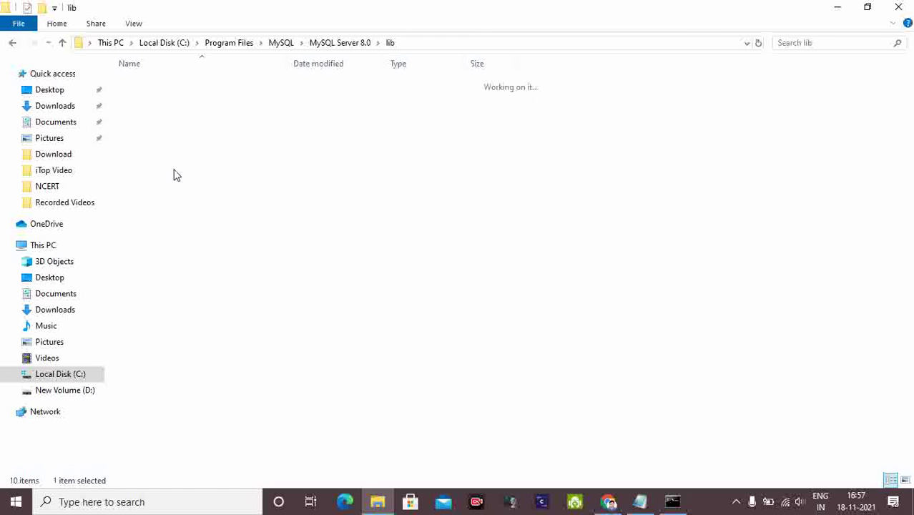
click(12, 43)
double_click(153, 86)
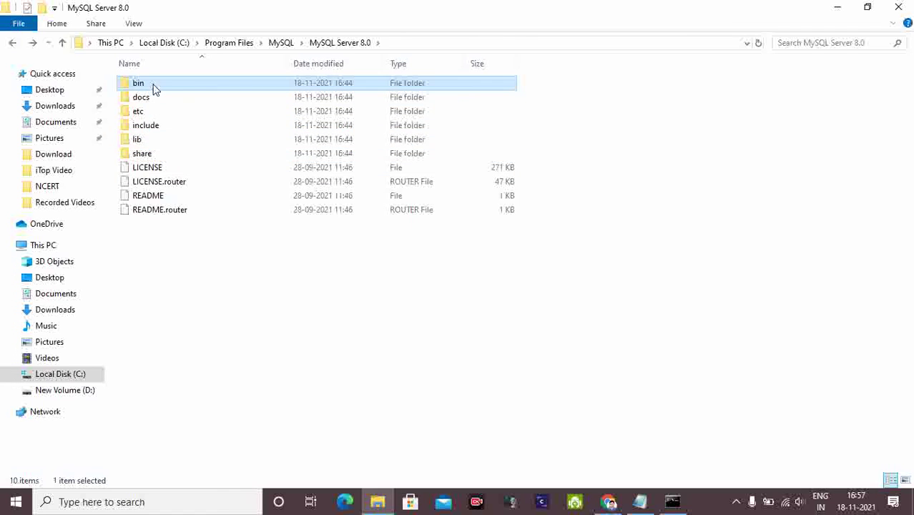
Copy the bin folder's full path from the address bar and return to Command Prompt.
click(408, 44)
right_click(224, 43)
click(252, 84)
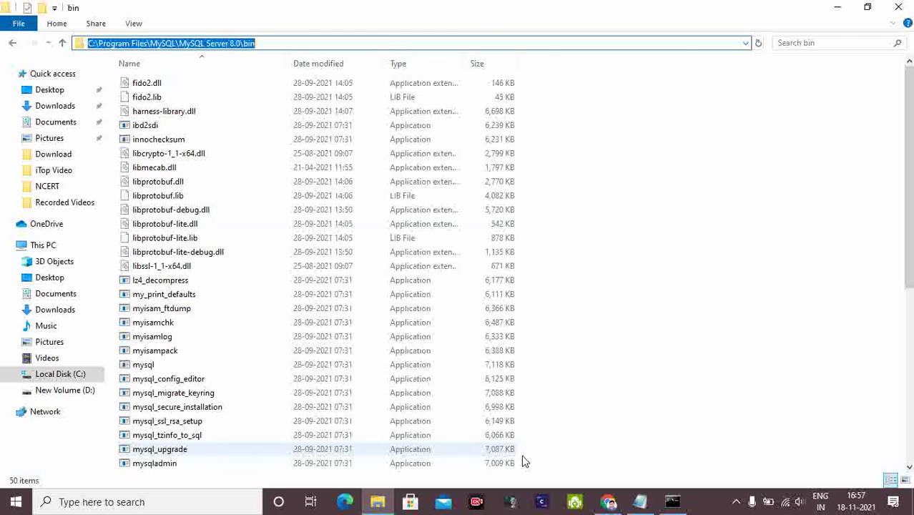
click(671, 501)
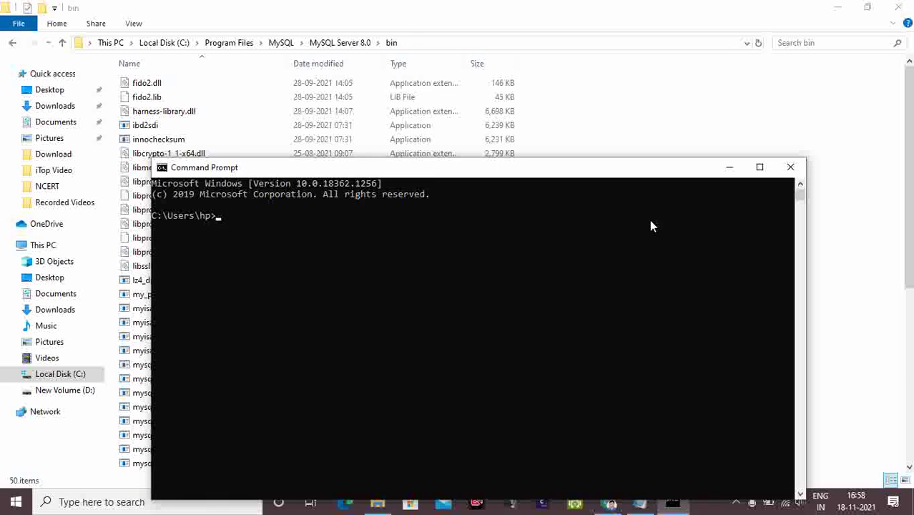
Maximize Command Prompt and cd into the pasted MySQL Server 8.0 bin path.
click(759, 167)
text(cd)
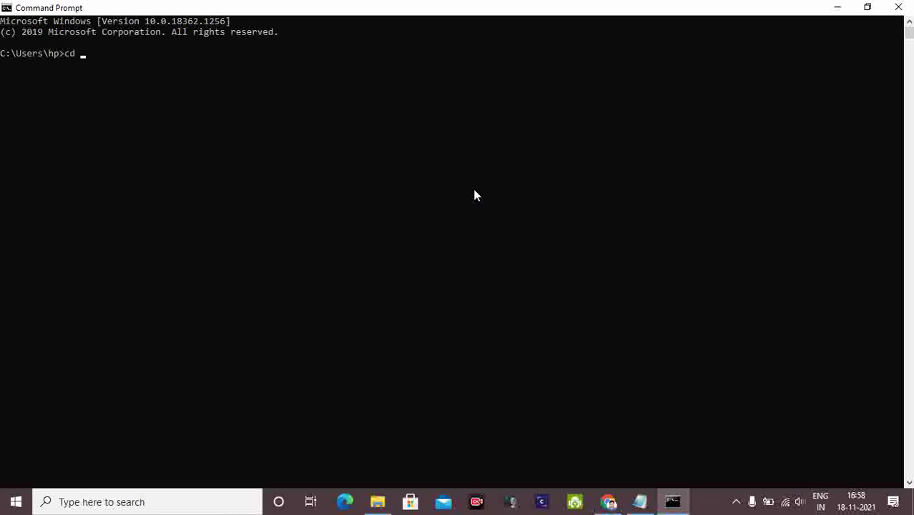
key(ctrl+v)
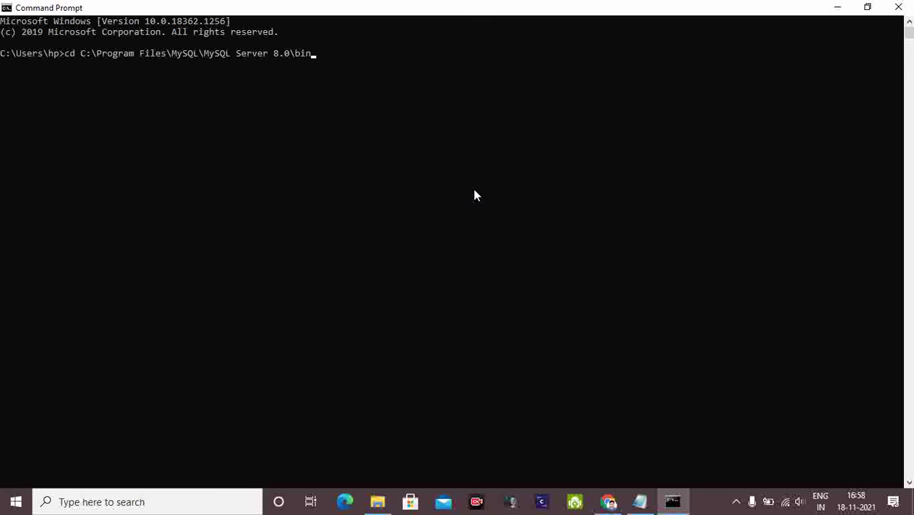
key(Return)
Run mysql -u root -p and enter the root password to reach the mysql> prompt.
text(mysql)
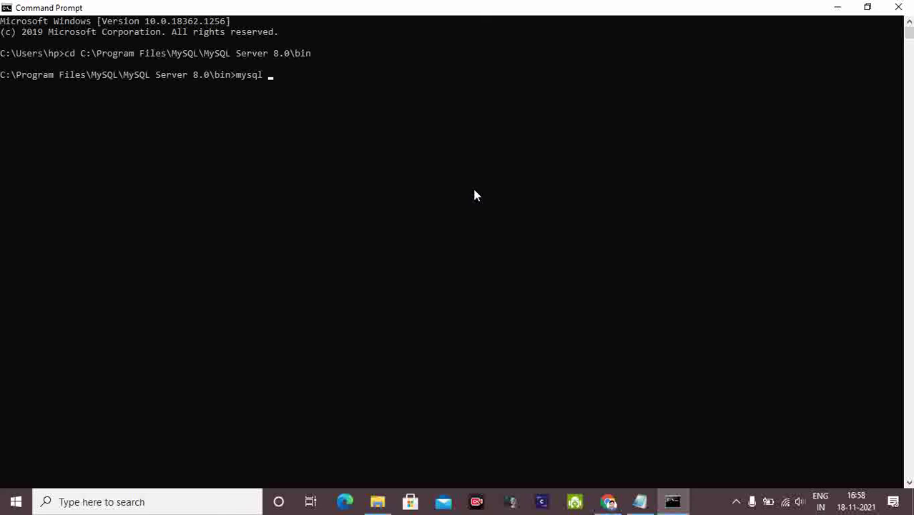
text( u root)
text( p)
key(BackSpace)
key(BackSpace)
key(BackSpace)
key(BackSpace)
key(BackSpace)
key(BackSpace)
key(BackSpace)
key(BackSpace)
text(-u root -p)
key(Return)
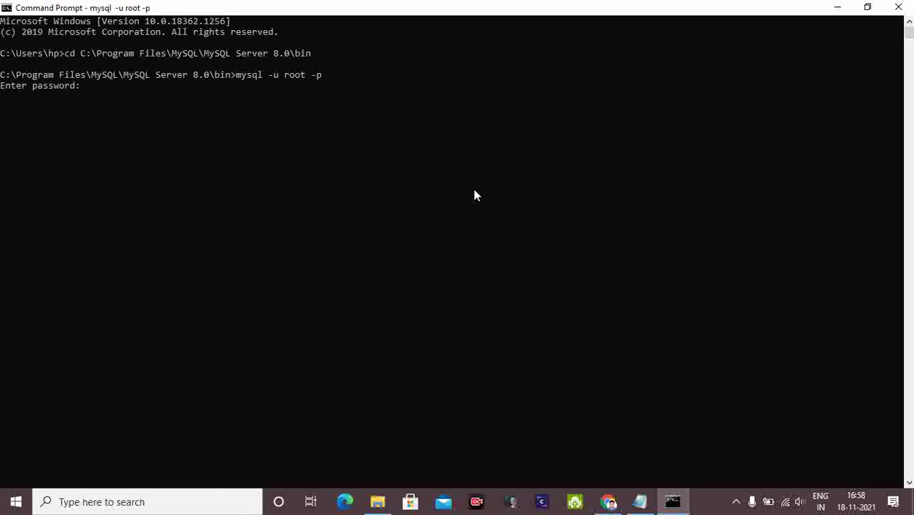
key(Return)
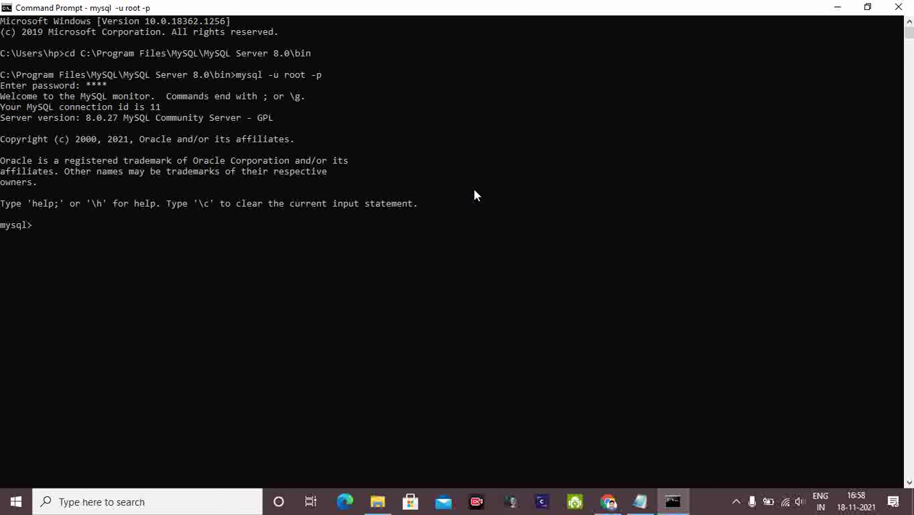